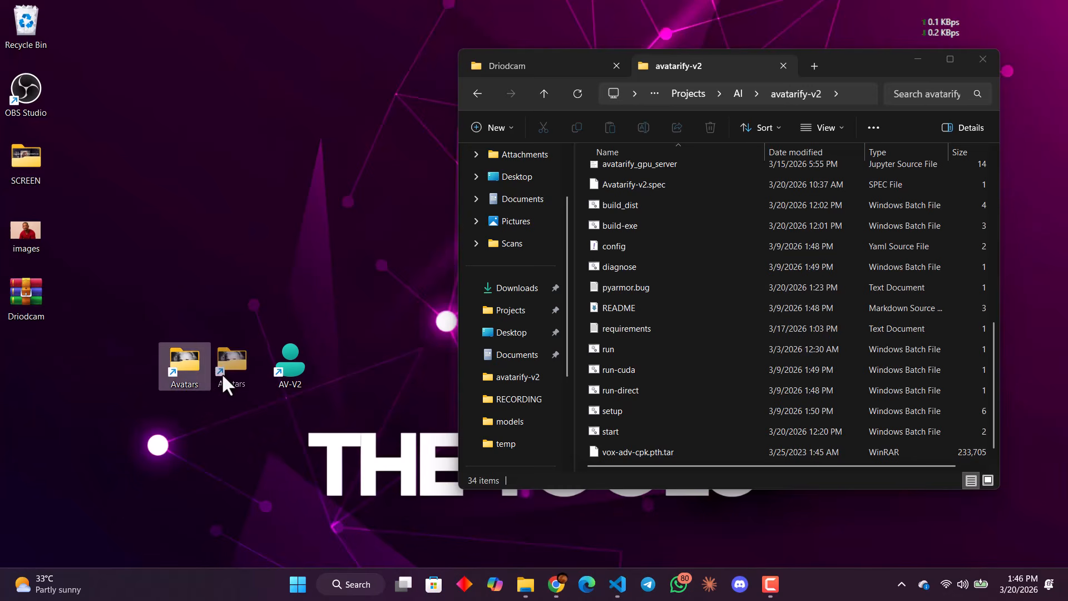
Step: Launch Avatarify v2 from the AV-V2 desktop shortcut and look through its startup banner in the terminal
click(295, 389)
double_click(294, 386)
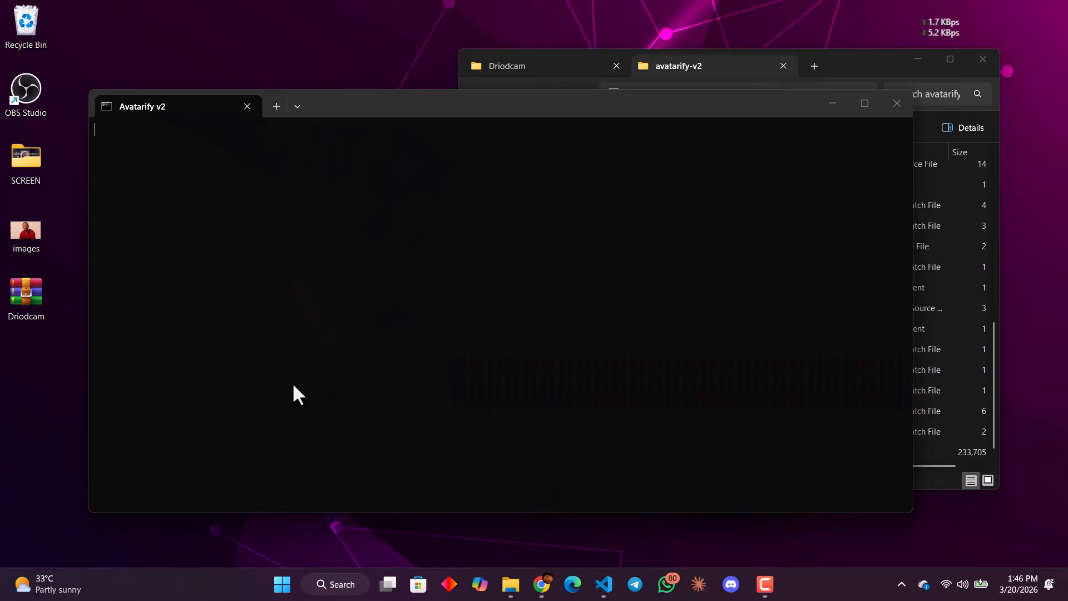
scroll(431, 301, up, 5)
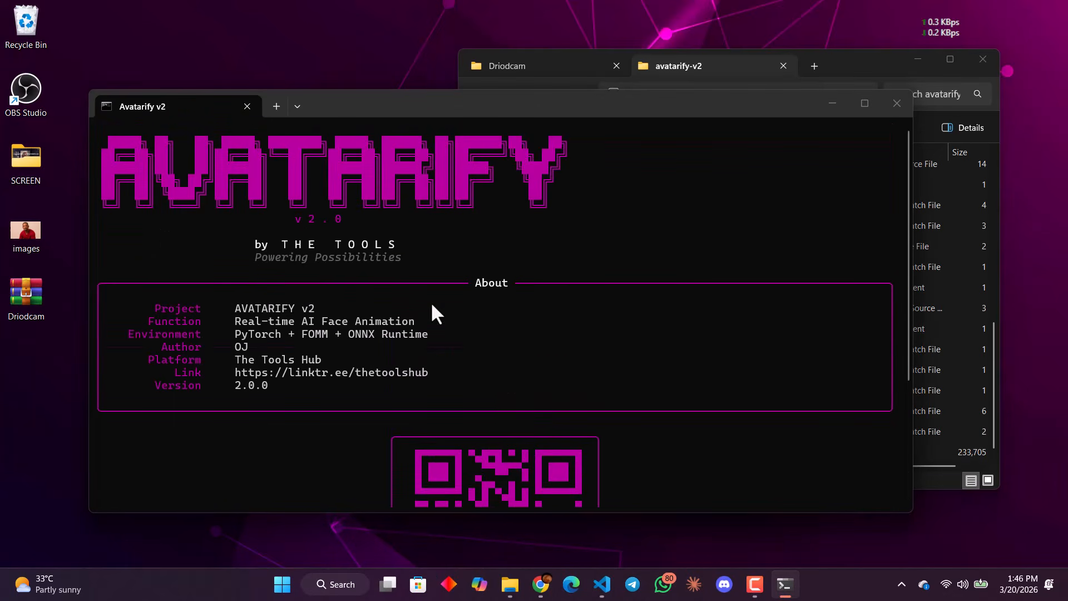
scroll(531, 281, down, 5)
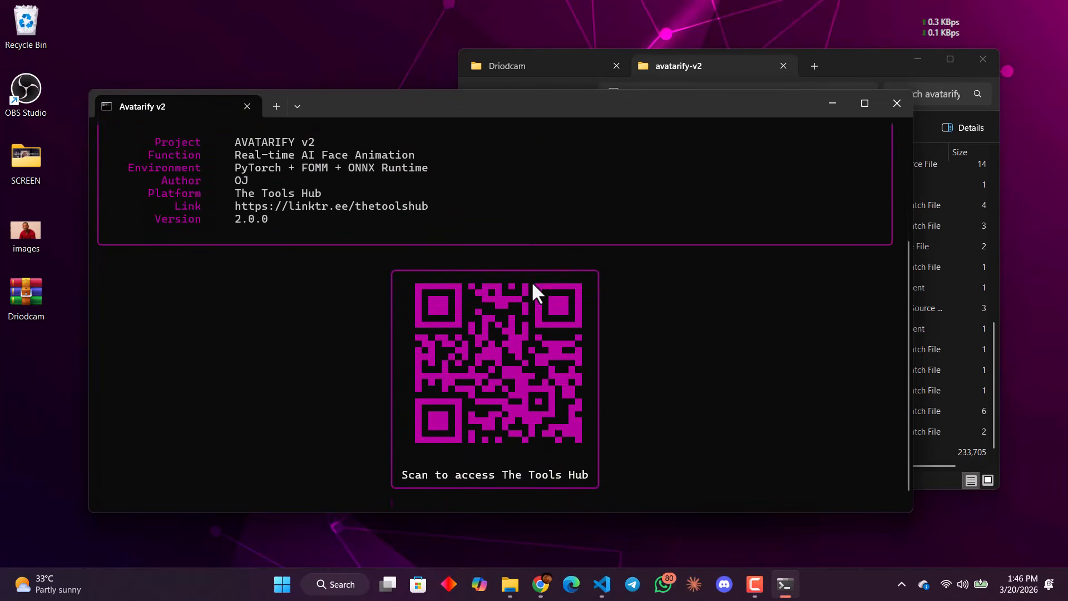
scroll(532, 282, up, 4)
scroll(532, 281, down, 3)
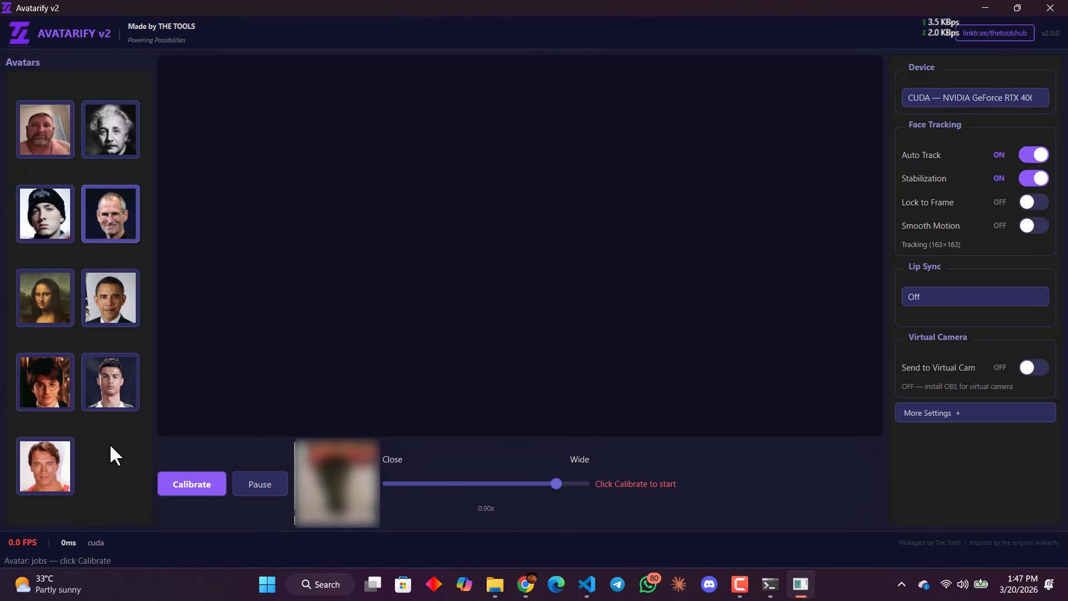
Step: Try out the mona and obama avatars in the avatar list
click(49, 321)
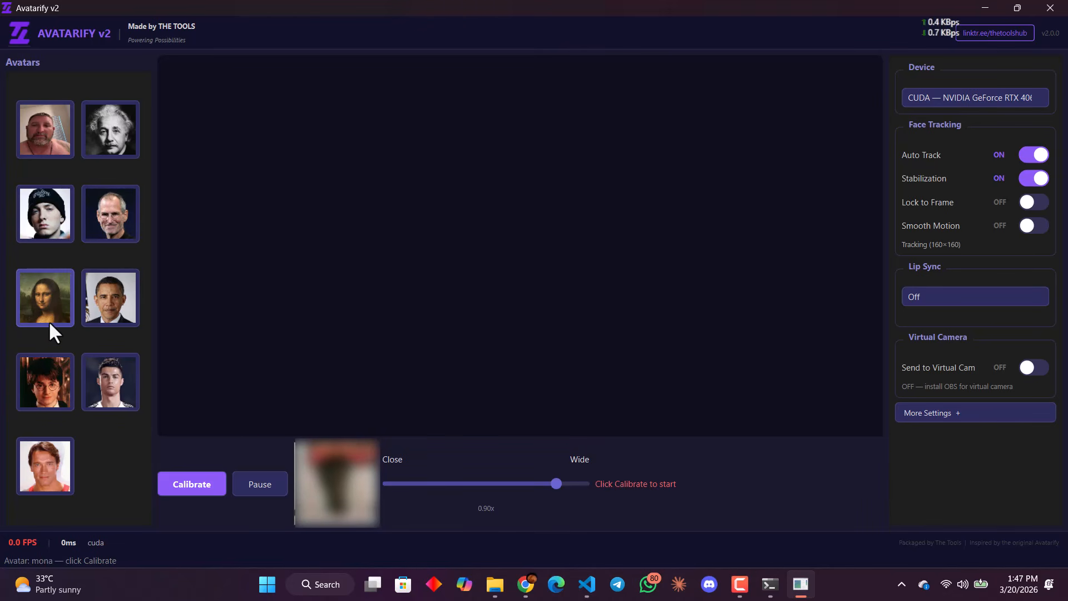
click(90, 307)
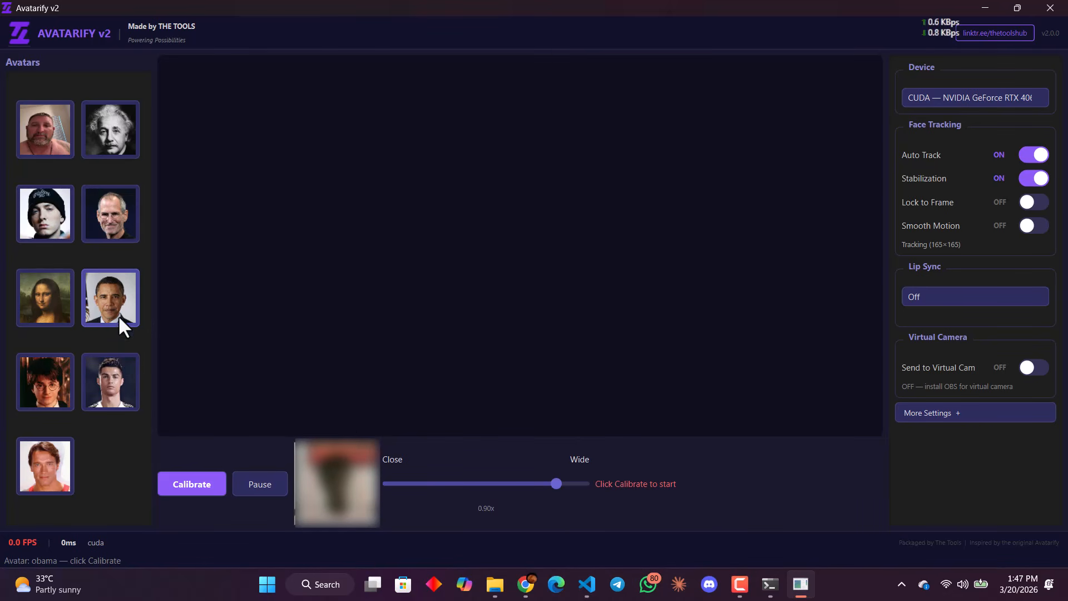
Step: Look over the source images in the desktop's Avatars folder, close it and return to the Avatarify v2 window
click(986, 8)
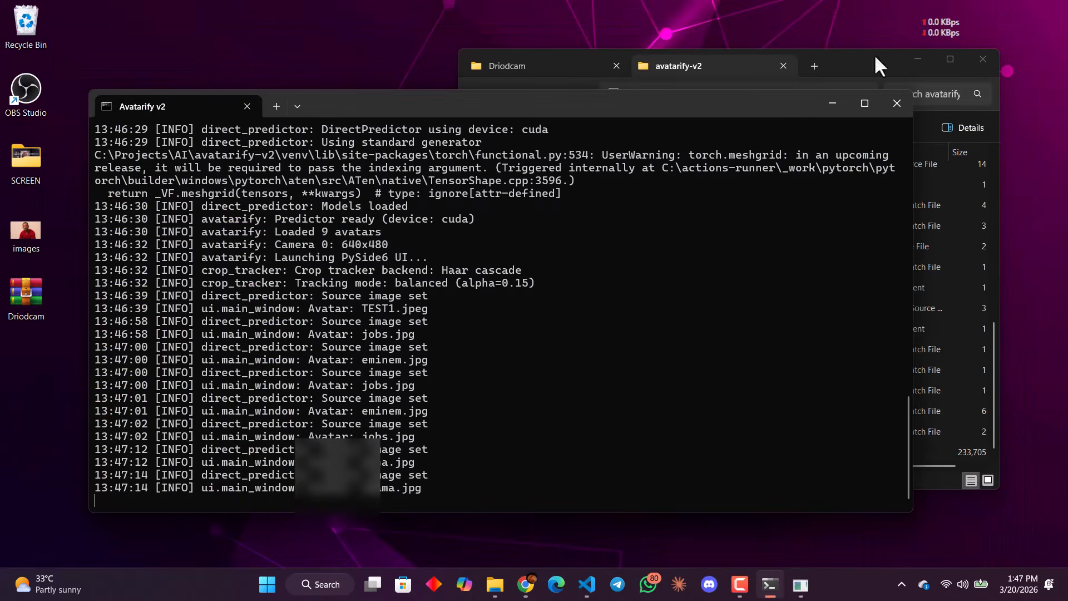
click(829, 100)
double_click(220, 366)
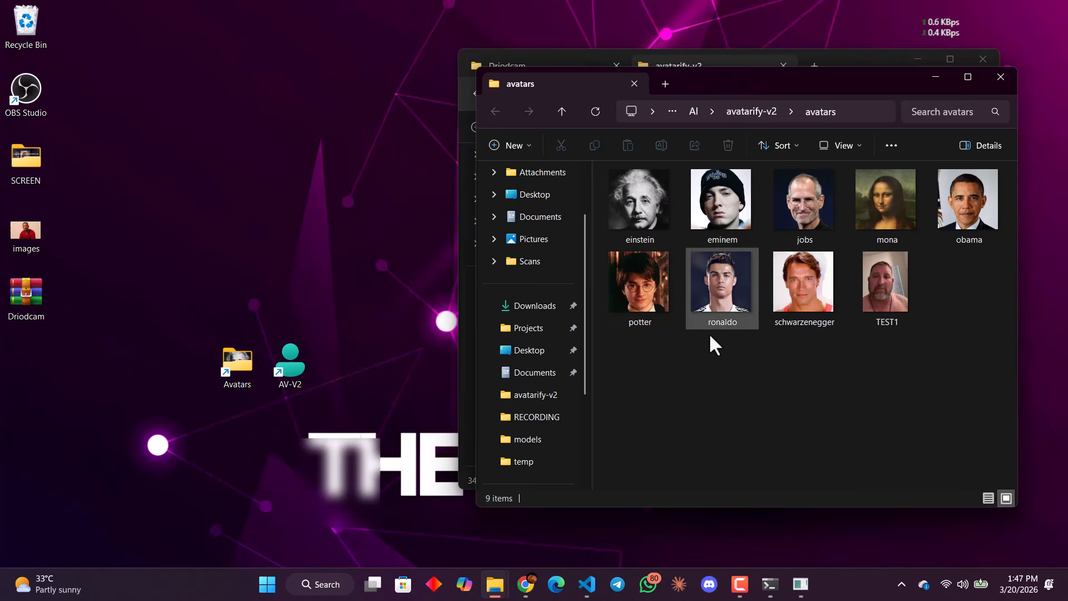
click(996, 77)
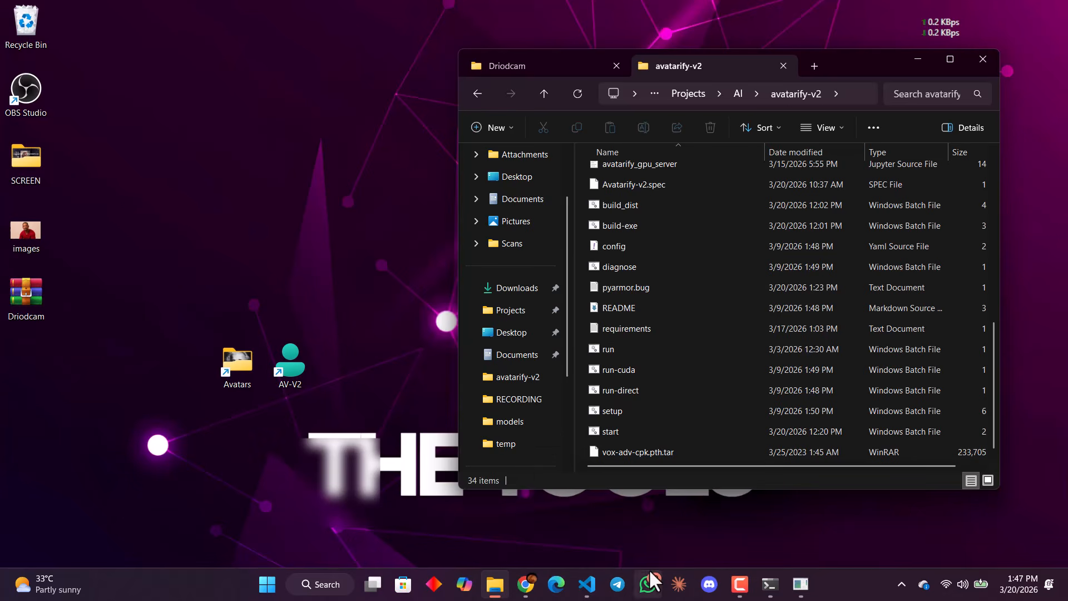
click(801, 585)
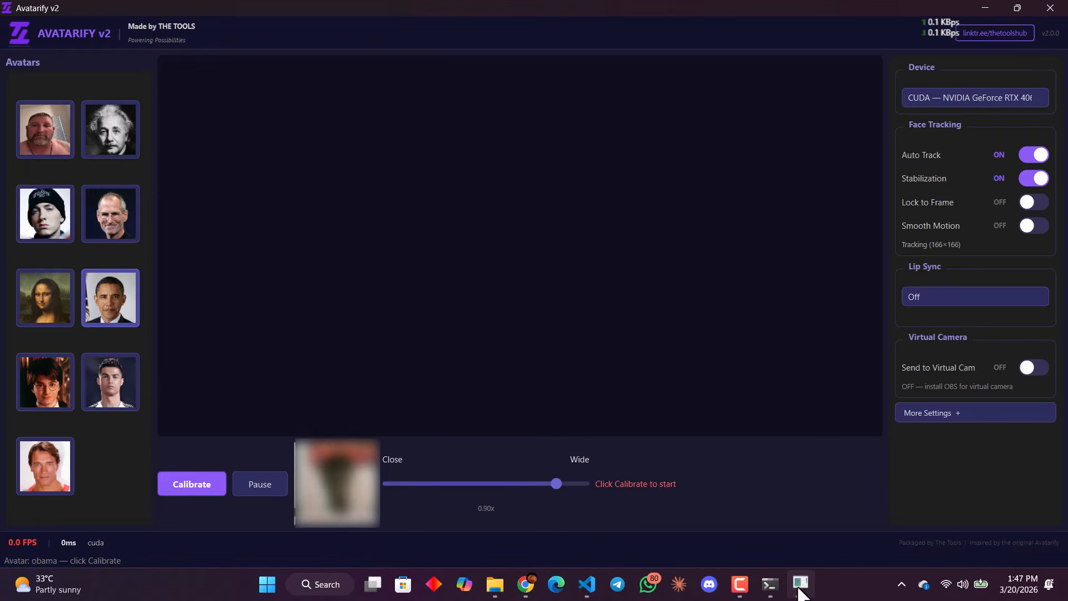
Step: Select the jobs avatar and calibrate it to start the face animation
click(118, 203)
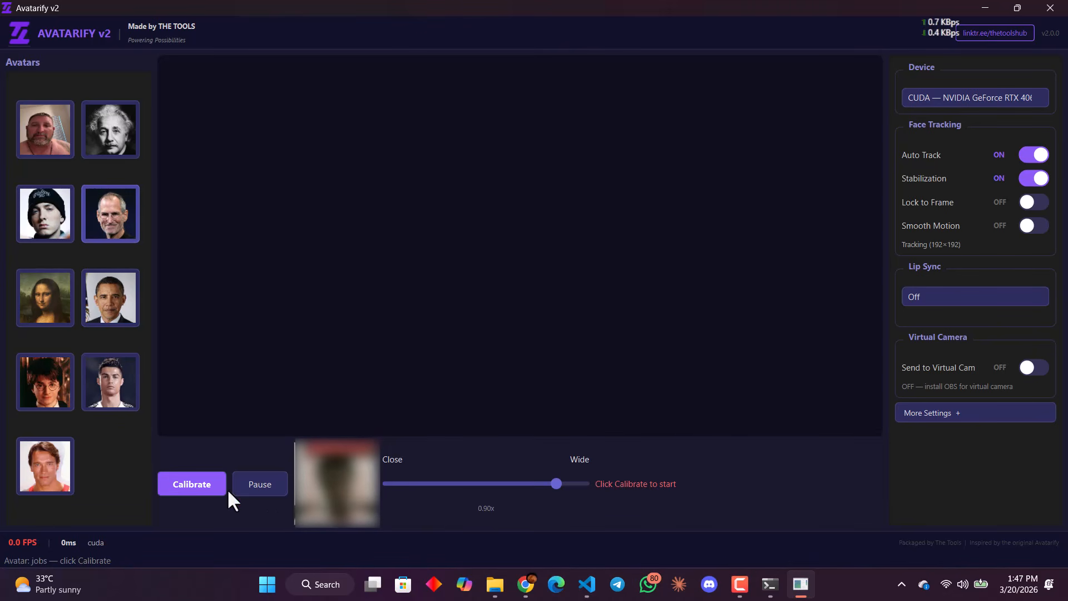
click(207, 482)
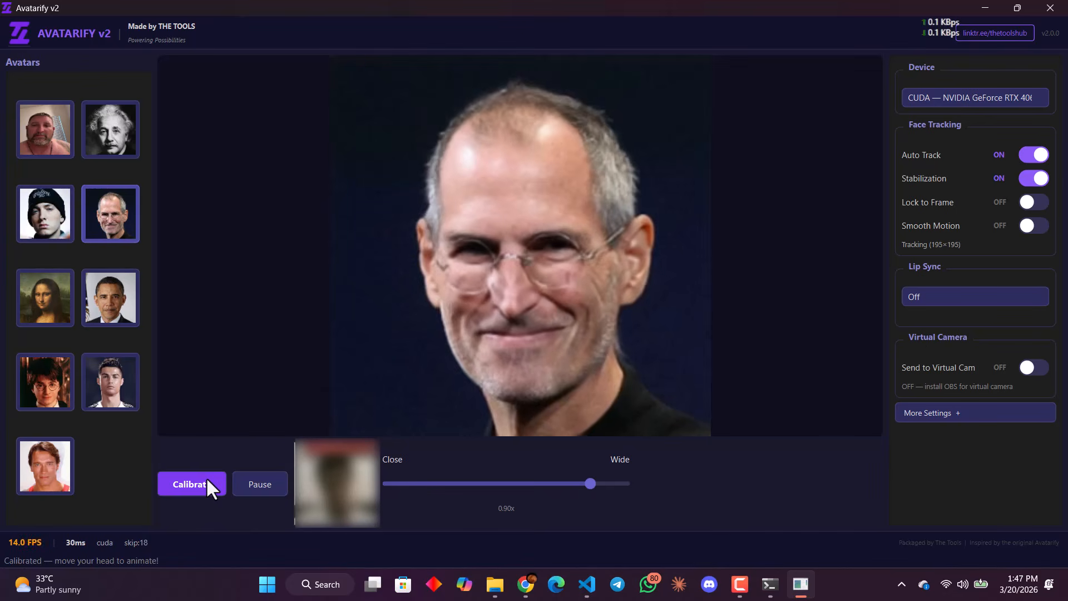
Step: Turn on Lock to Frame and Smooth Motion for face tracking, recalibrating the avatar after each change
click(1031, 204)
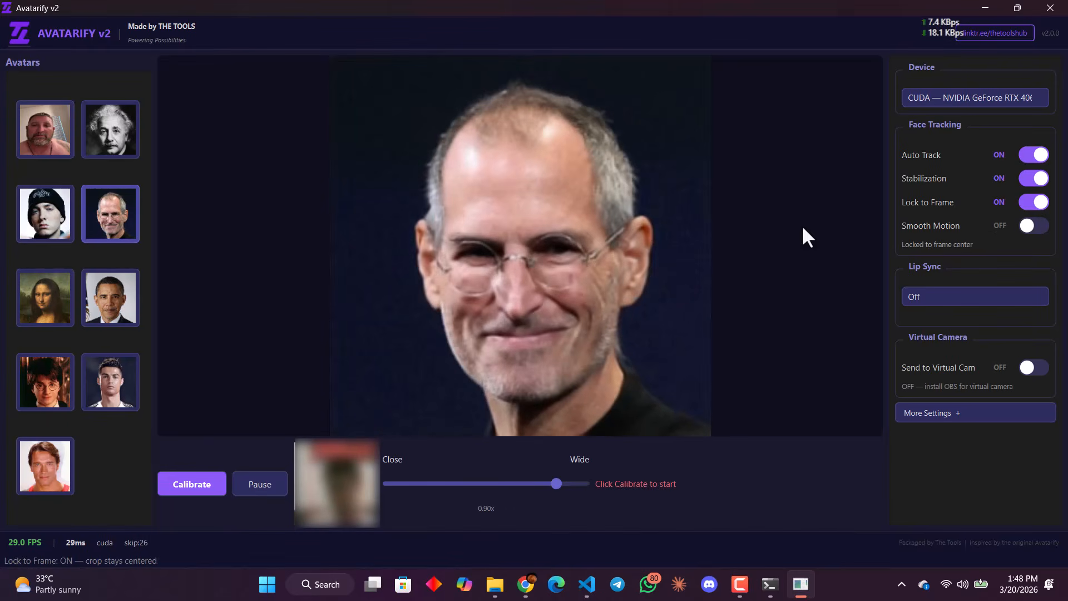
click(196, 486)
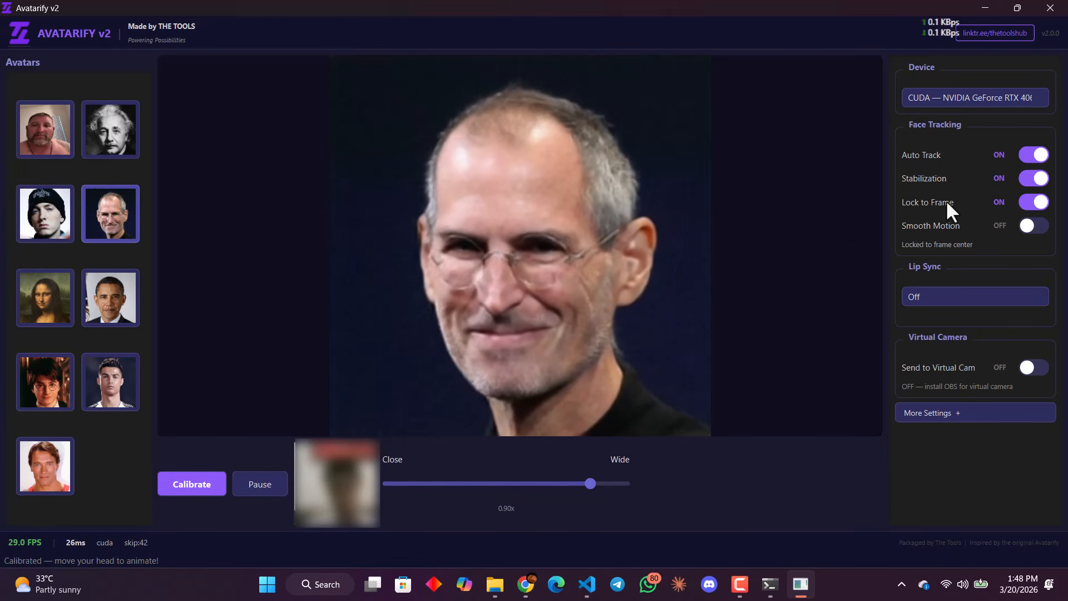
click(195, 483)
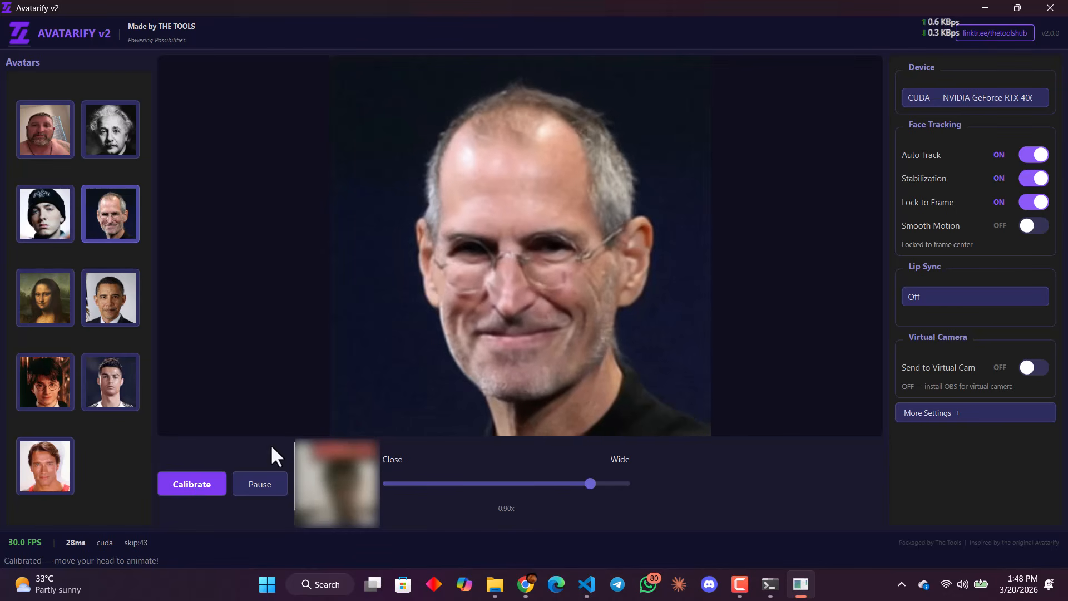
click(1033, 228)
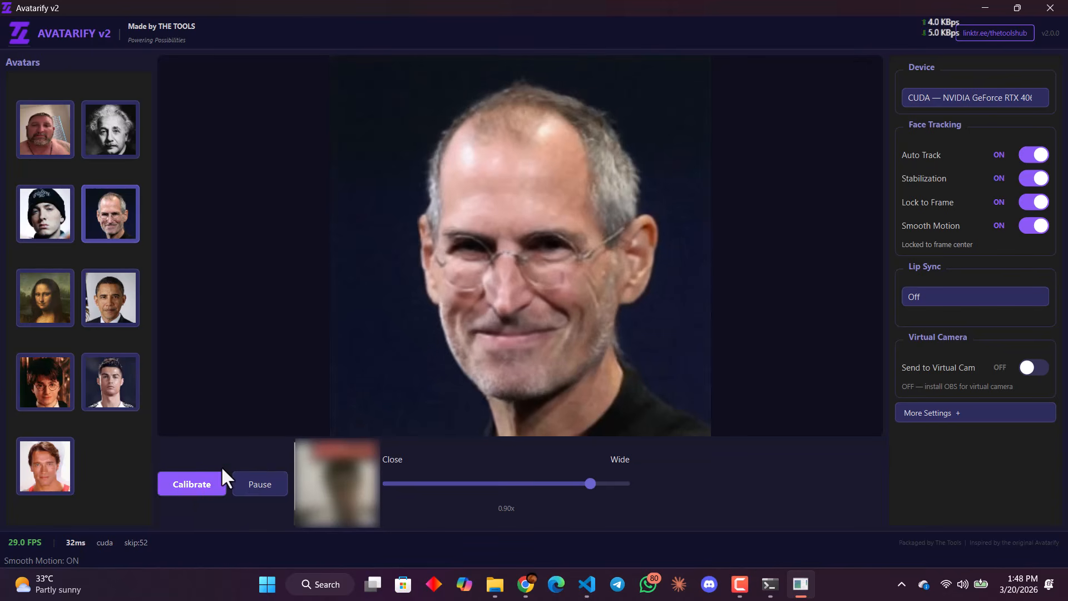
click(209, 478)
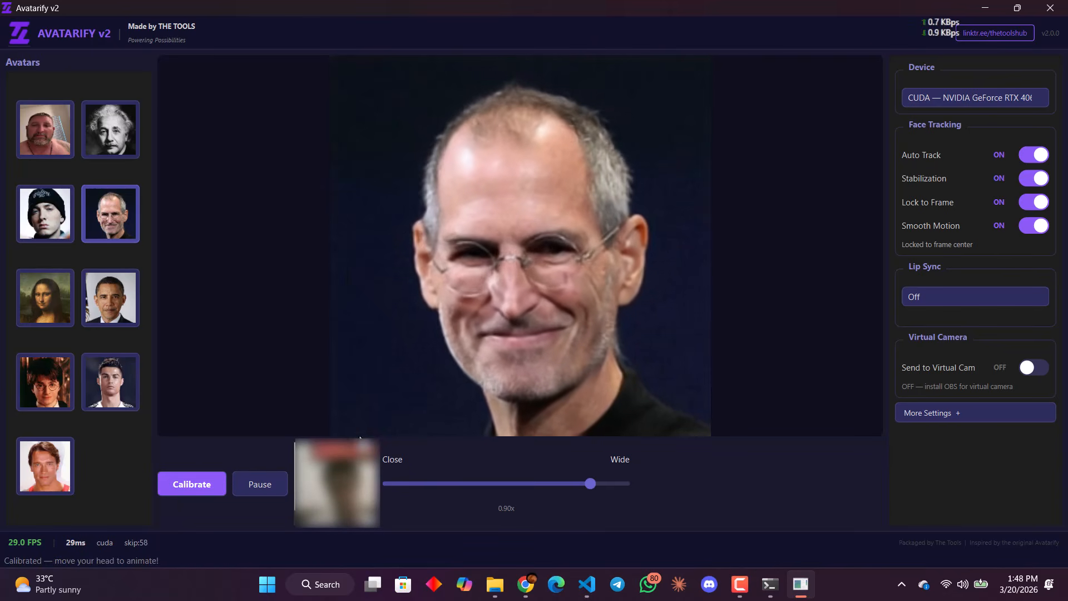
Step: Pause the animation and choose the CUDA NVIDIA Laptop GPU as the processing device
click(262, 483)
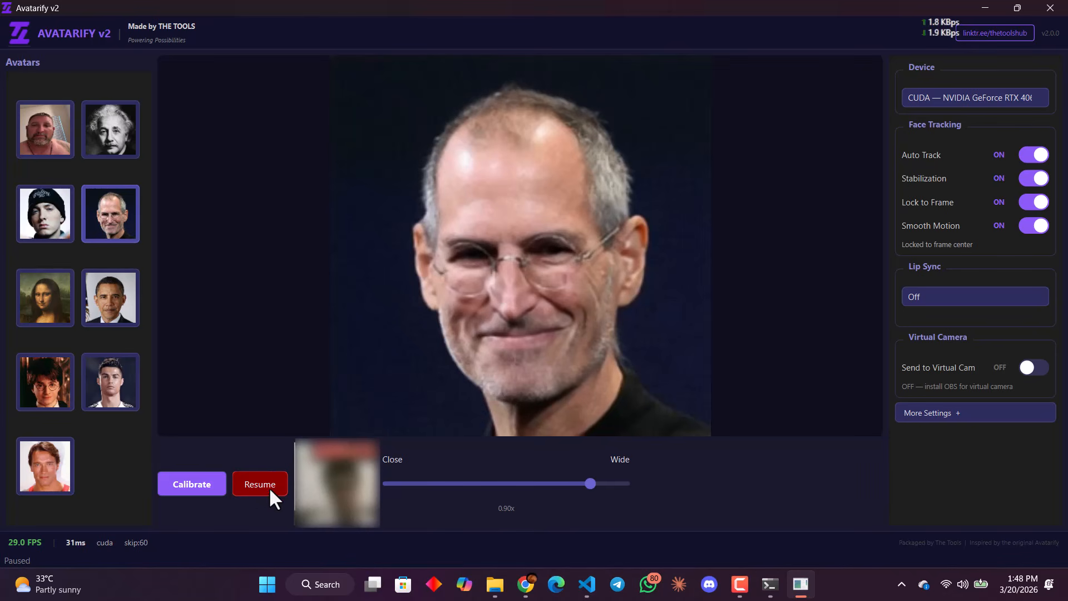
click(964, 103)
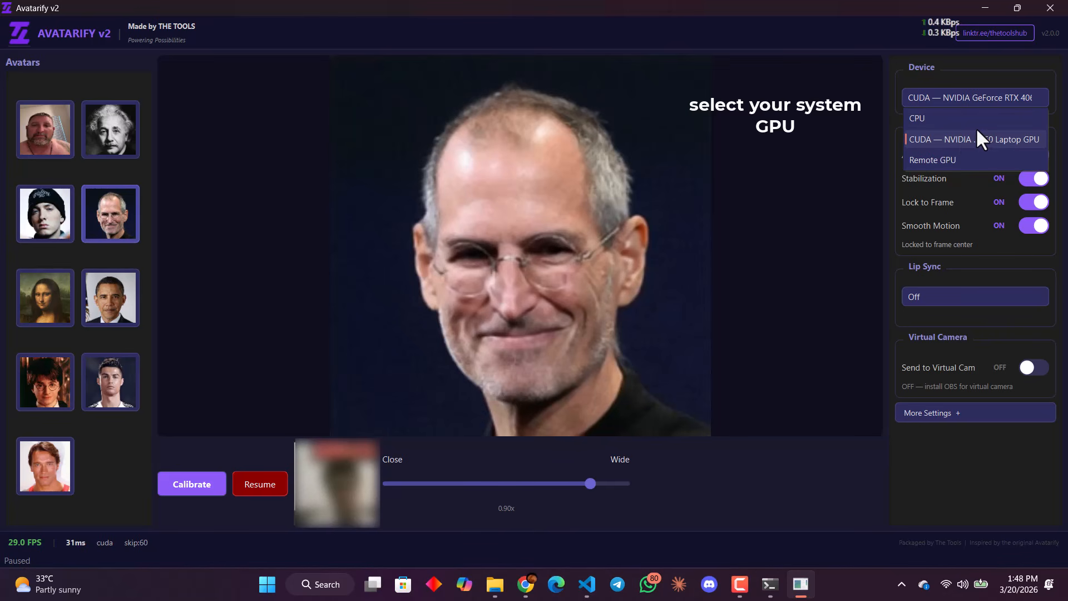
click(958, 136)
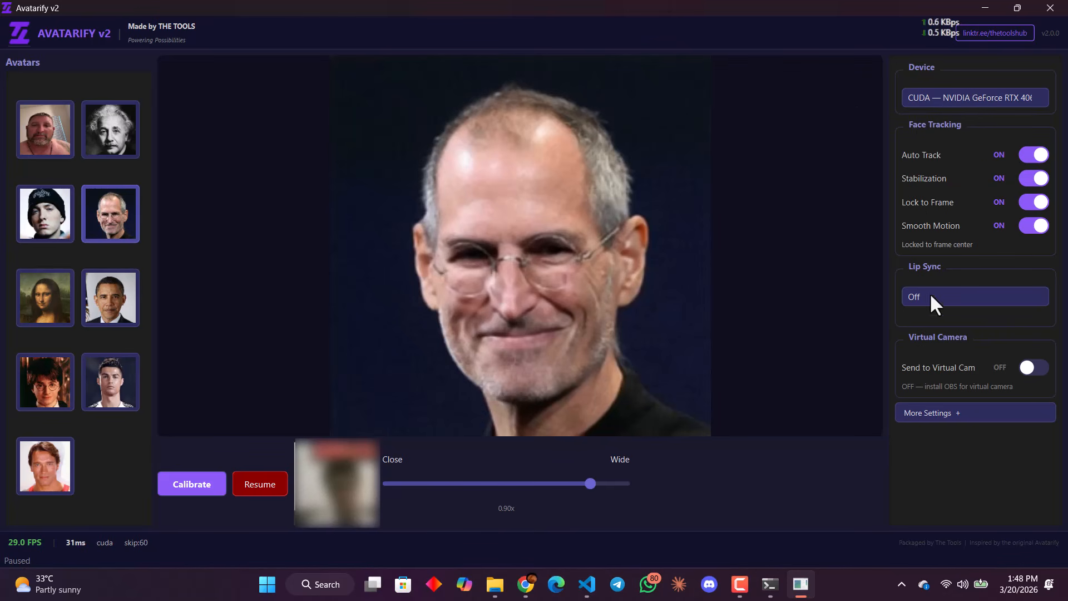
Step: Expand the additional settings and choose 256x256 as the resolution
click(946, 416)
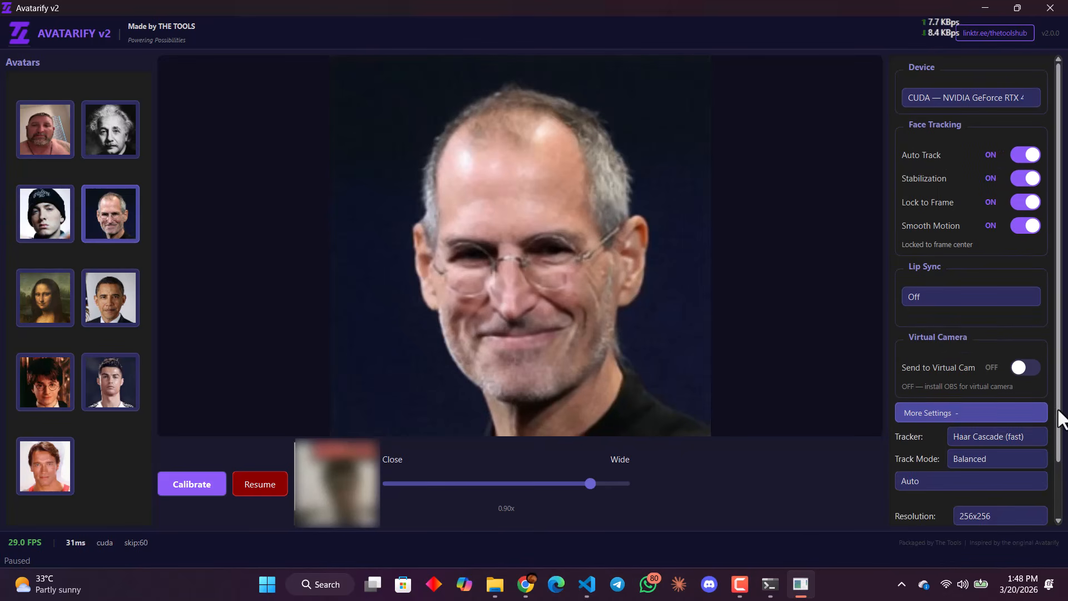
scroll(1060, 420, down, 2)
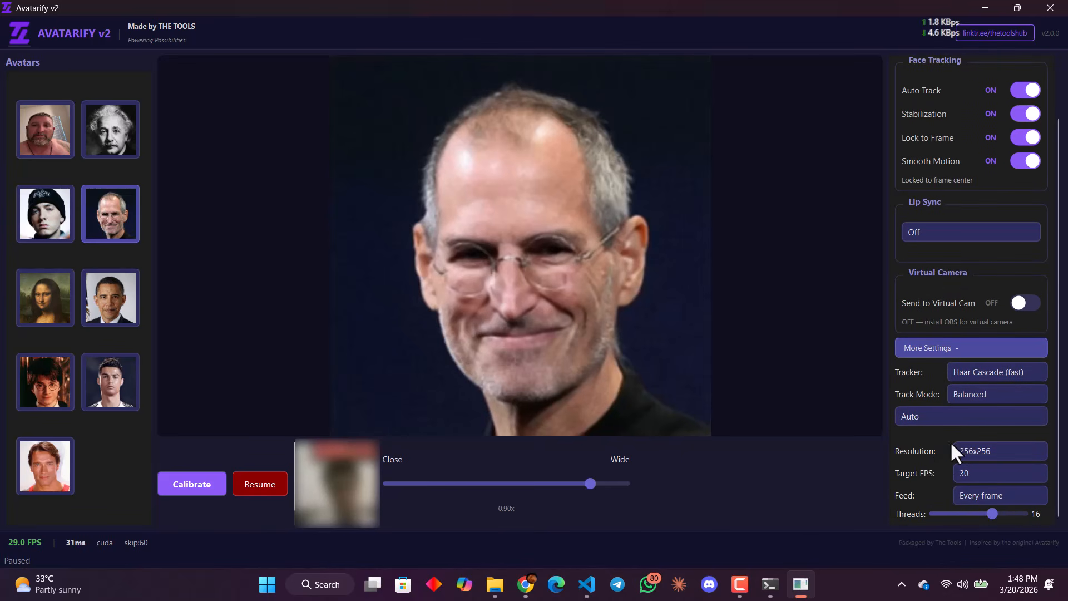
click(977, 450)
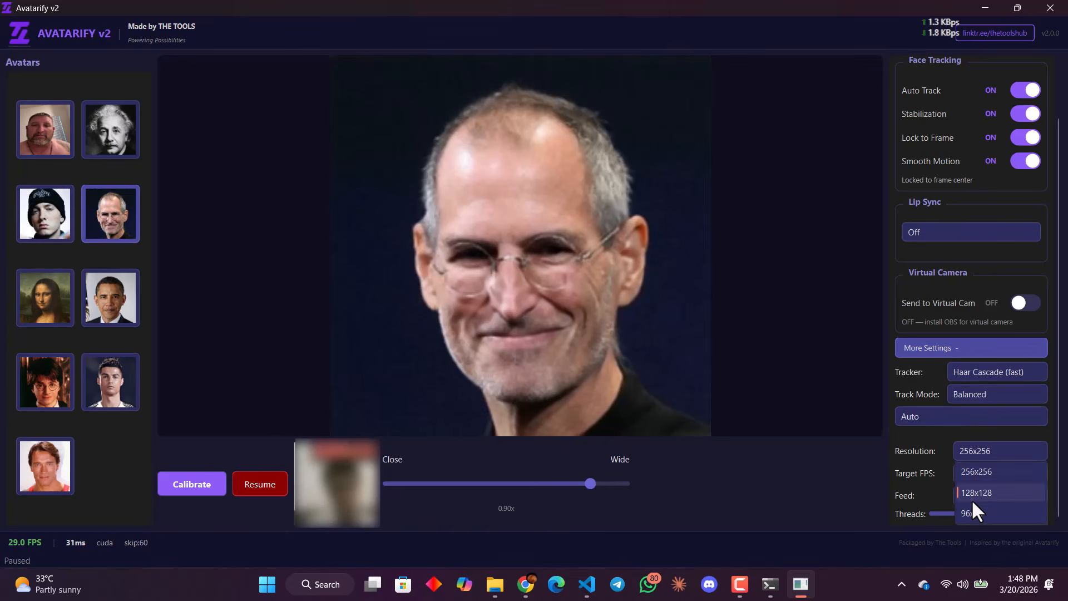
click(981, 471)
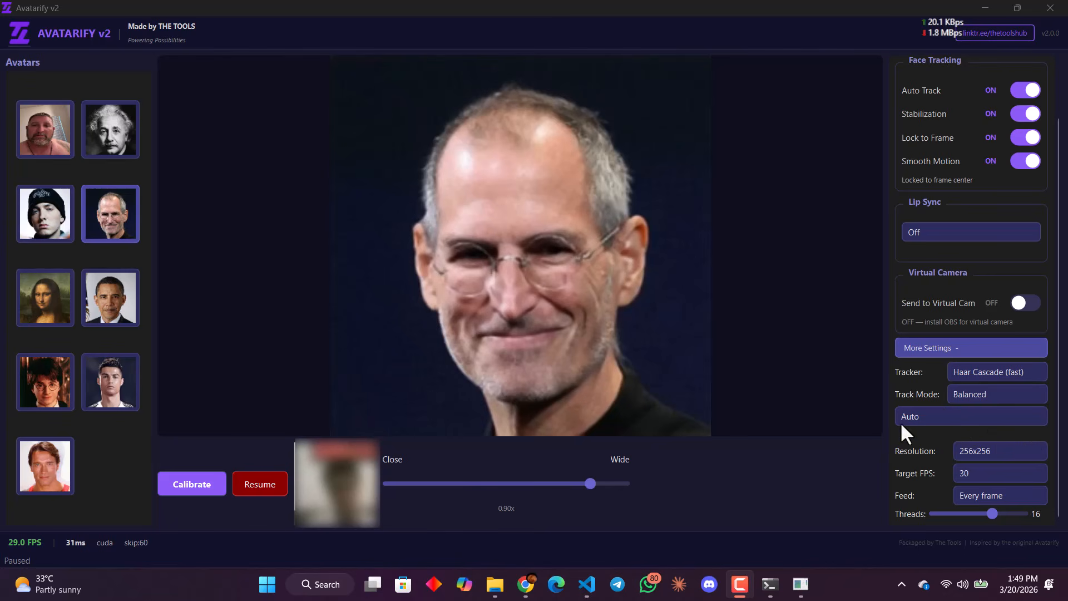
Step: Check the optimization presets while keeping Auto, and collapse the additional settings
click(940, 409)
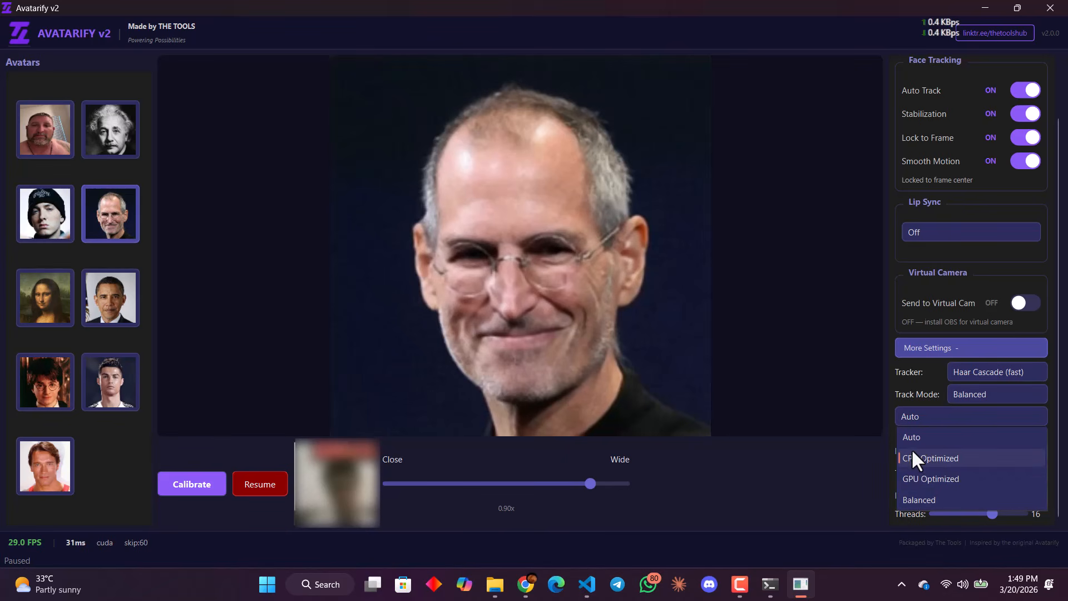
click(919, 414)
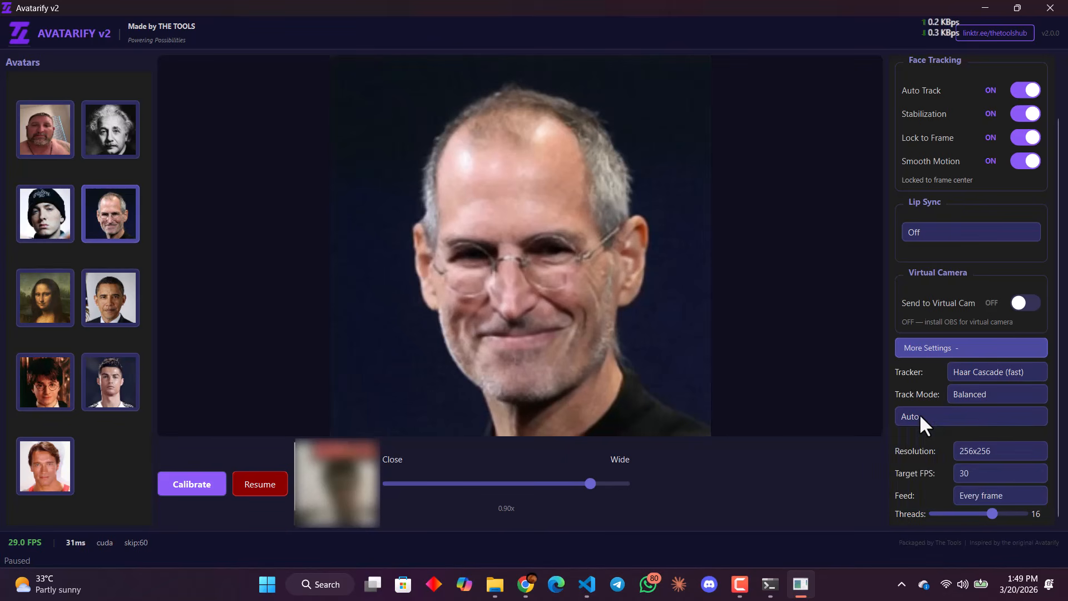
click(962, 349)
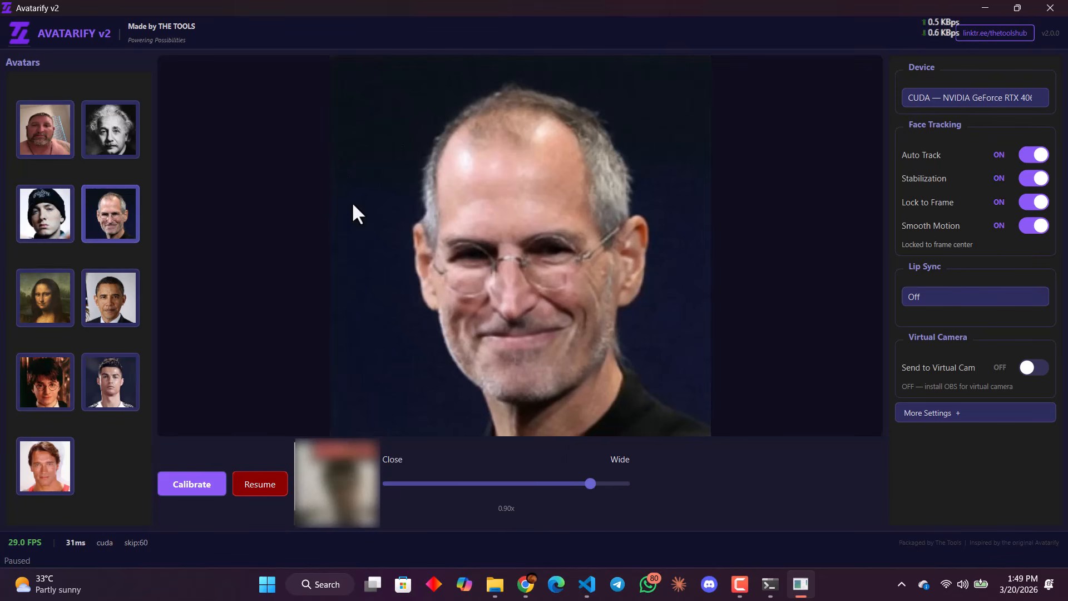
Step: Resume the animation and pop the avatar out into a separate Live Preview window, moved clear of the avatar list
click(268, 474)
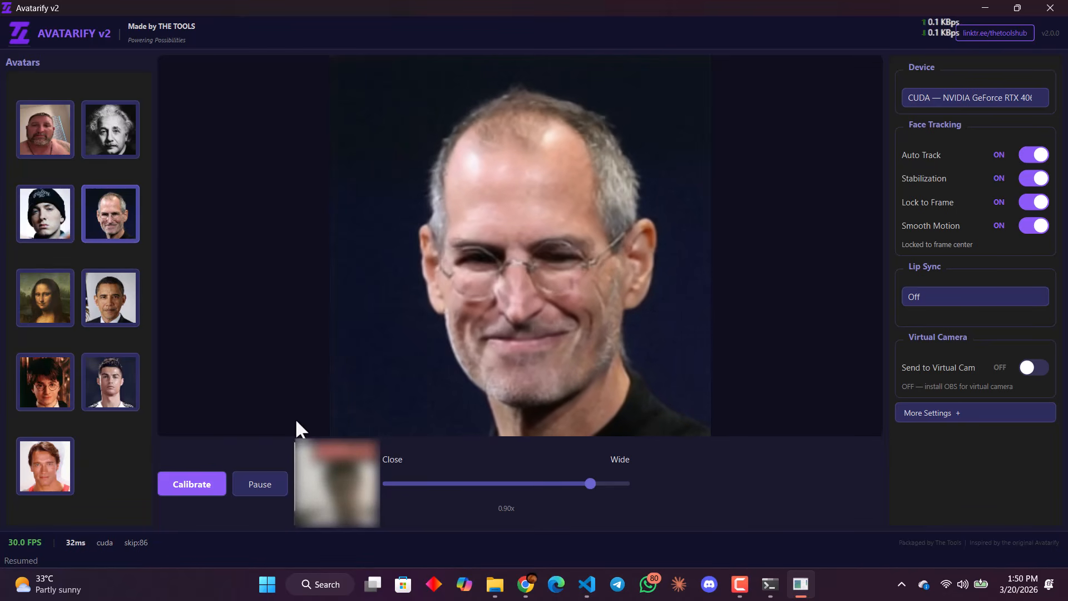
double_click(646, 218)
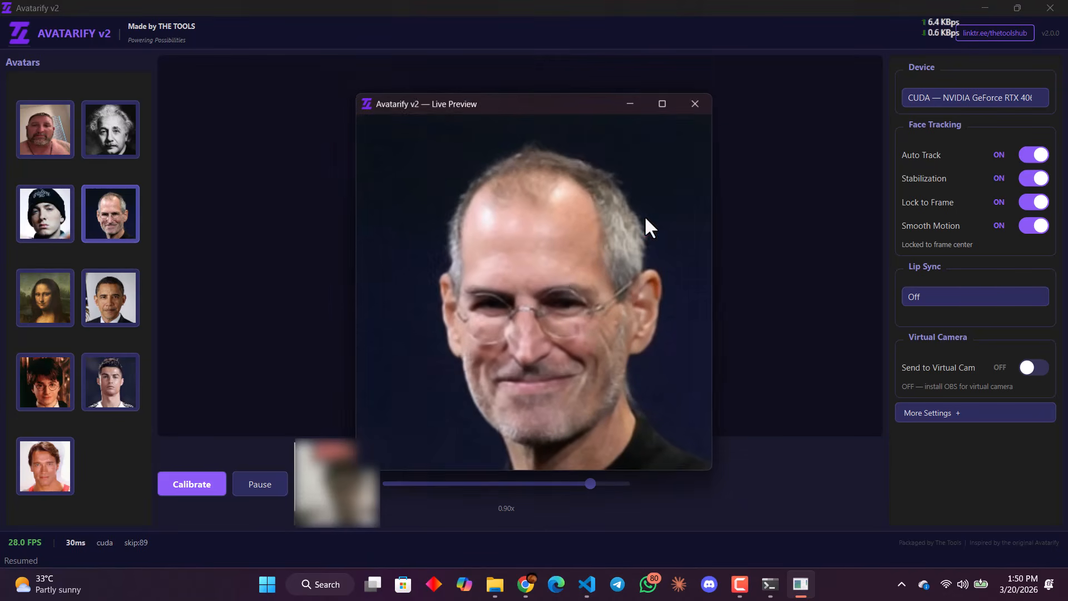
double_click(508, 269)
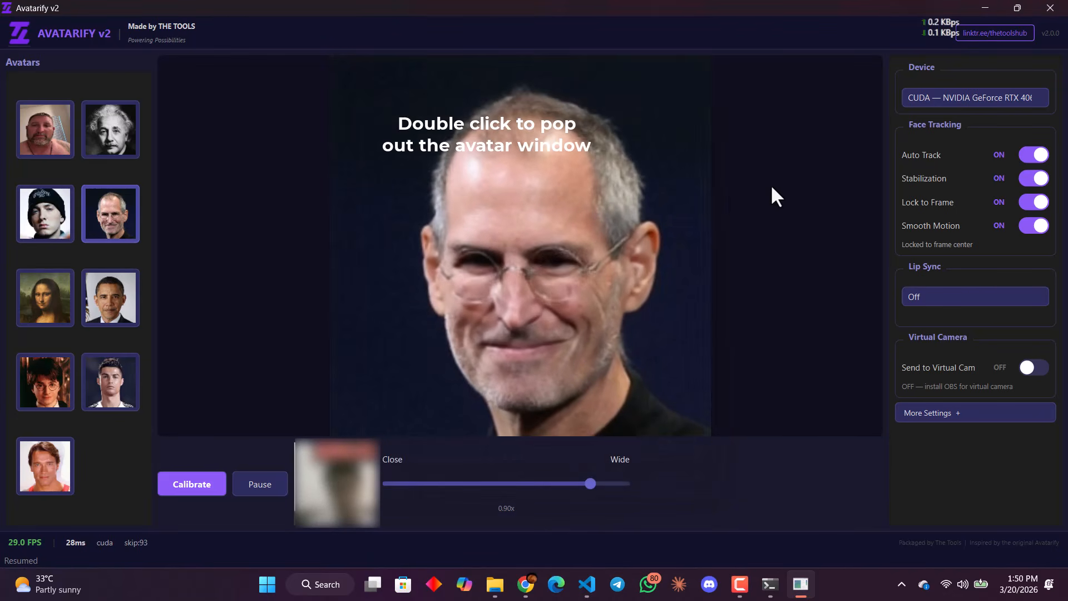
double_click(529, 257)
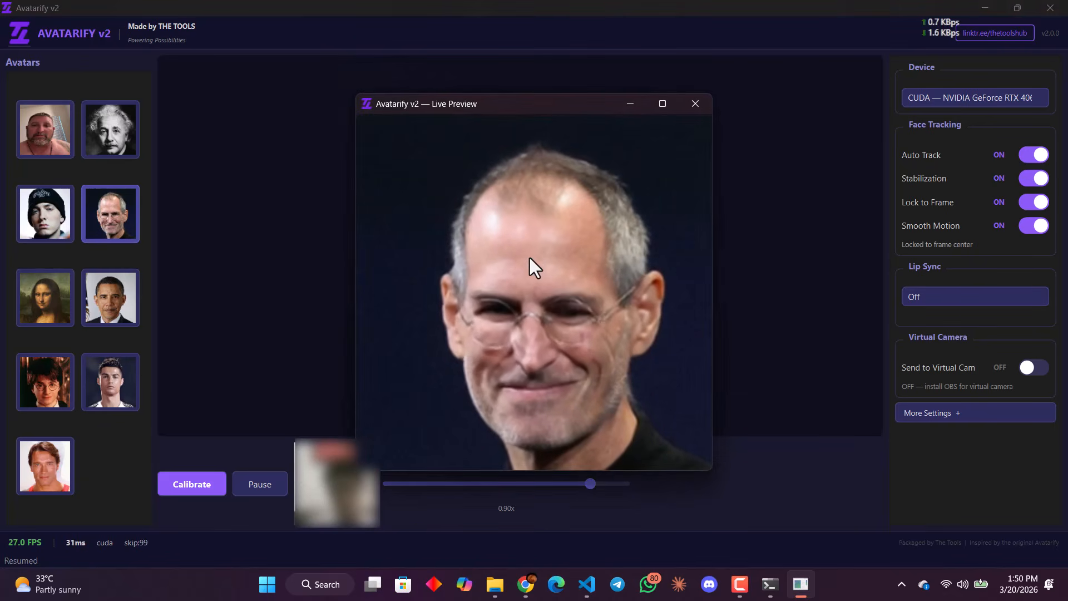
drag(545, 101, 668, 90)
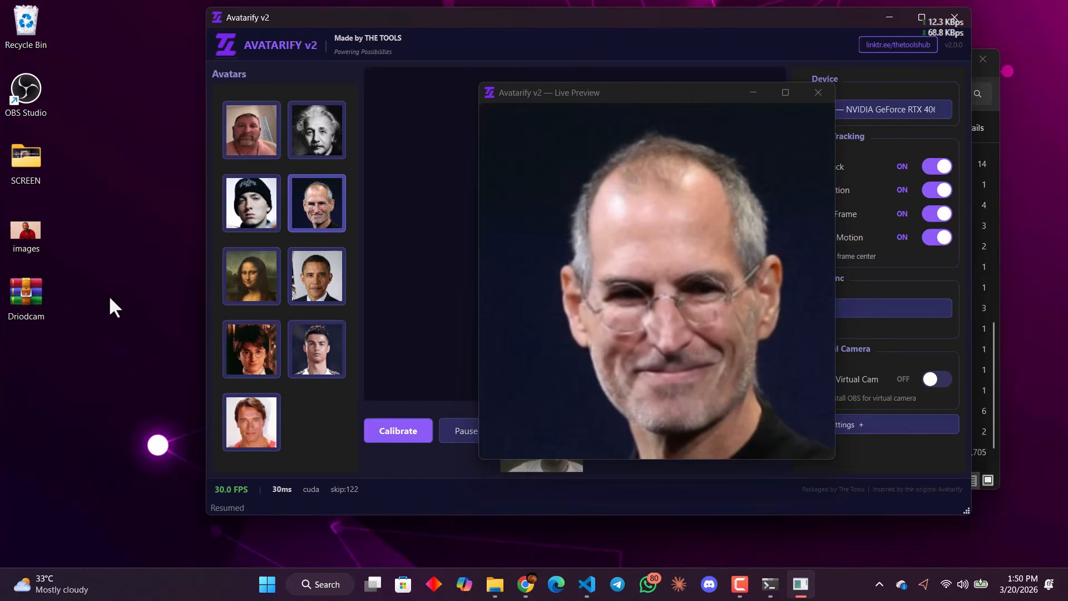
Step: Bring up the Driodcam folder in File Explorer to view its installers, and select the Driodcam archive on the desktop
mouse_move(26, 304)
mouse_down()
mouse_move(29, 350)
mouse_move(16, 320)
mouse_move(27, 318)
mouse_up()
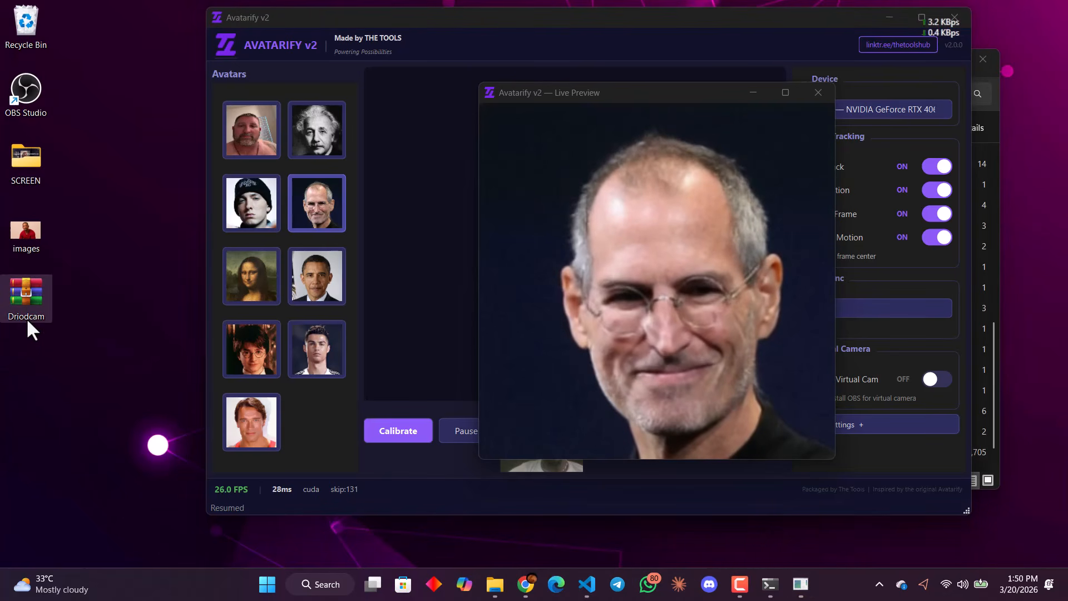
click(496, 585)
click(560, 58)
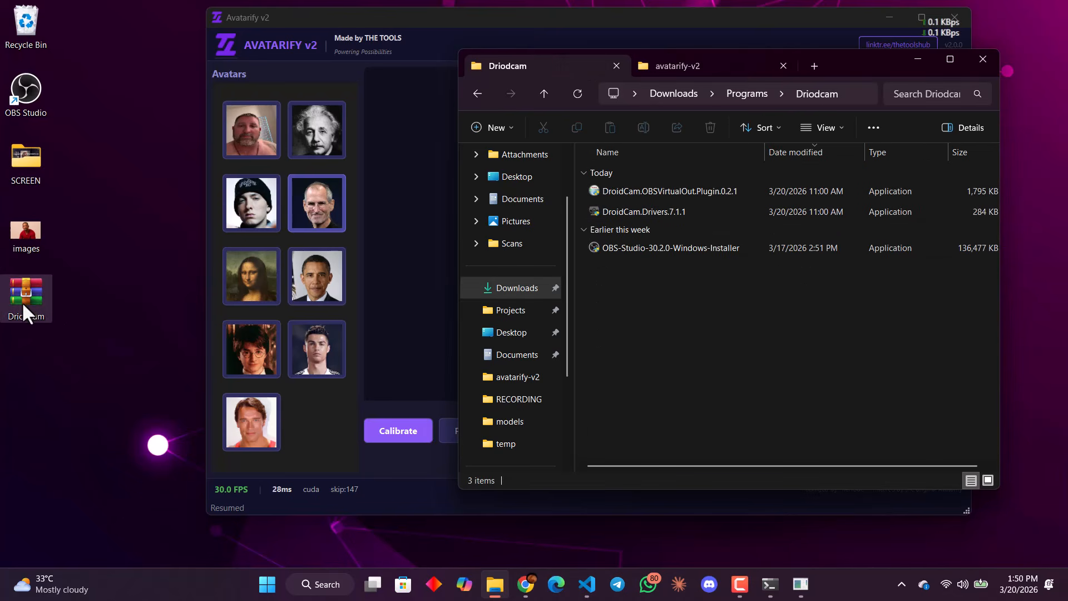
mouse_move(24, 299)
mouse_down()
mouse_move(67, 340)
mouse_move(95, 322)
mouse_move(51, 313)
mouse_move(63, 297)
mouse_move(18, 294)
mouse_up()
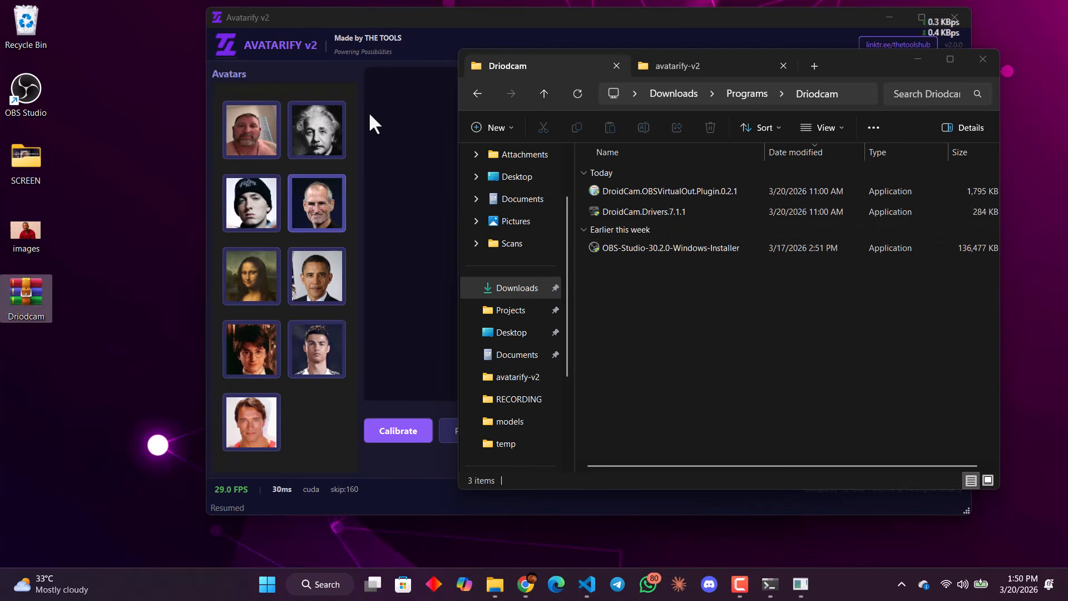
Step: Bring the Avatarify v2 windows in front of File Explorer, and launch OBS Studio from the desktop
click(445, 17)
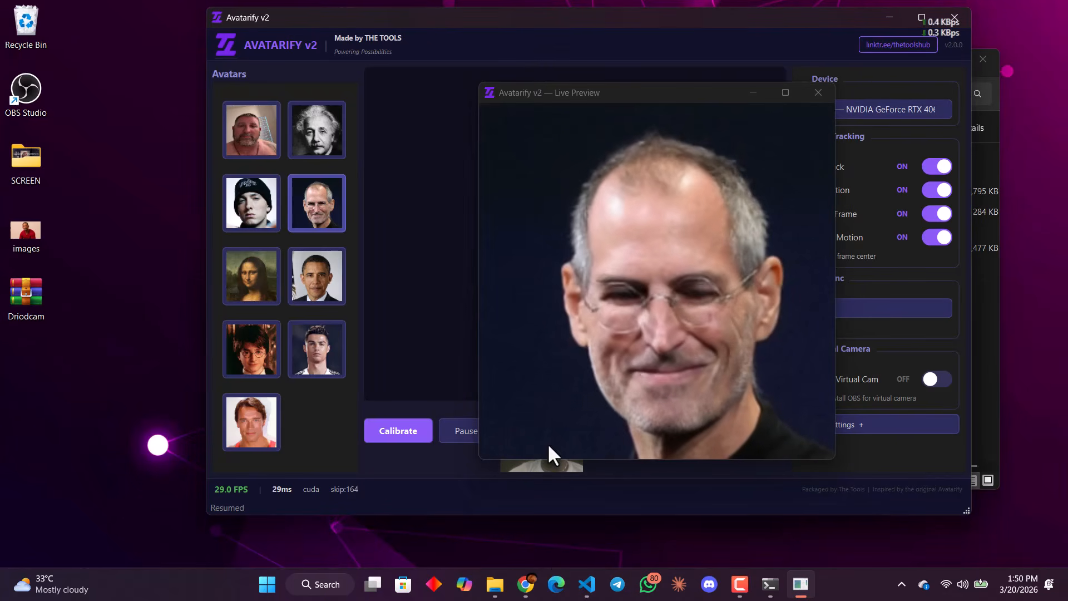
mouse_move(525, 584)
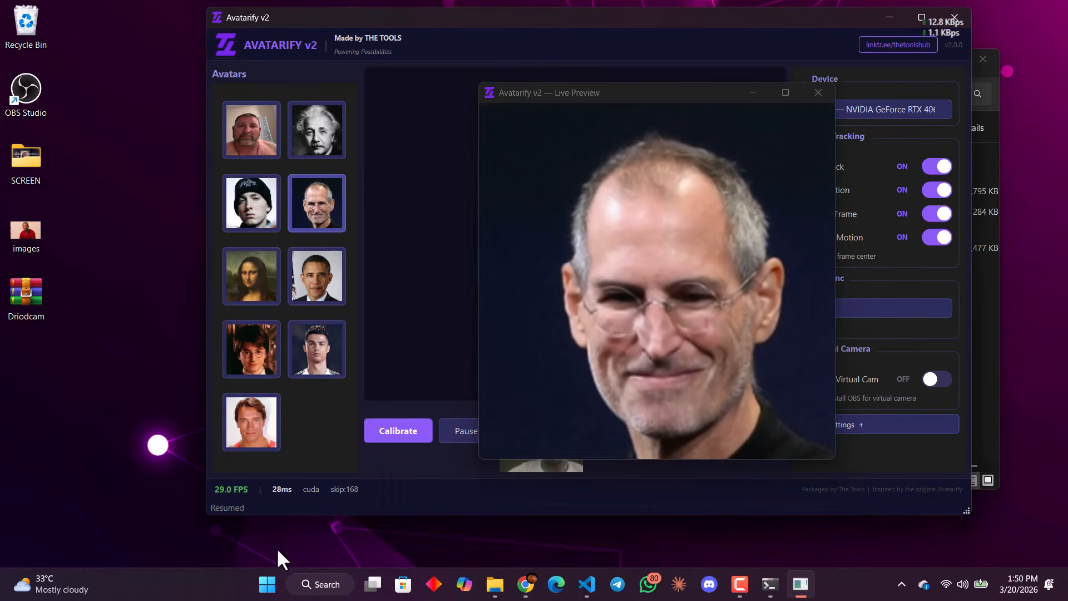
double_click(36, 104)
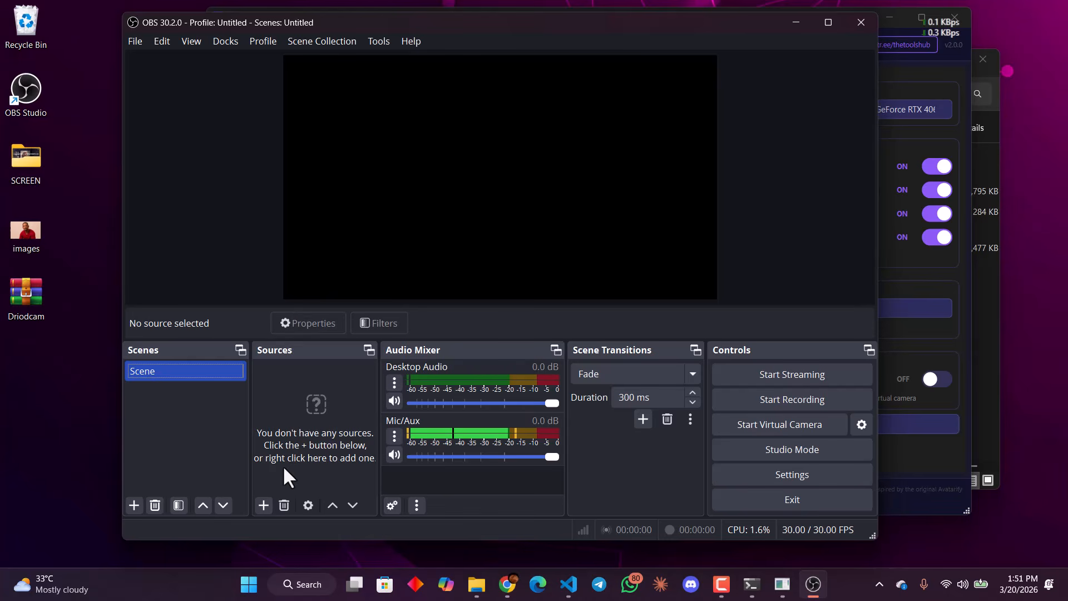
Step: Add a new Window Capture source named vc that captures the [python.exe]: Avatarify v2 — Live Preview window
click(264, 506)
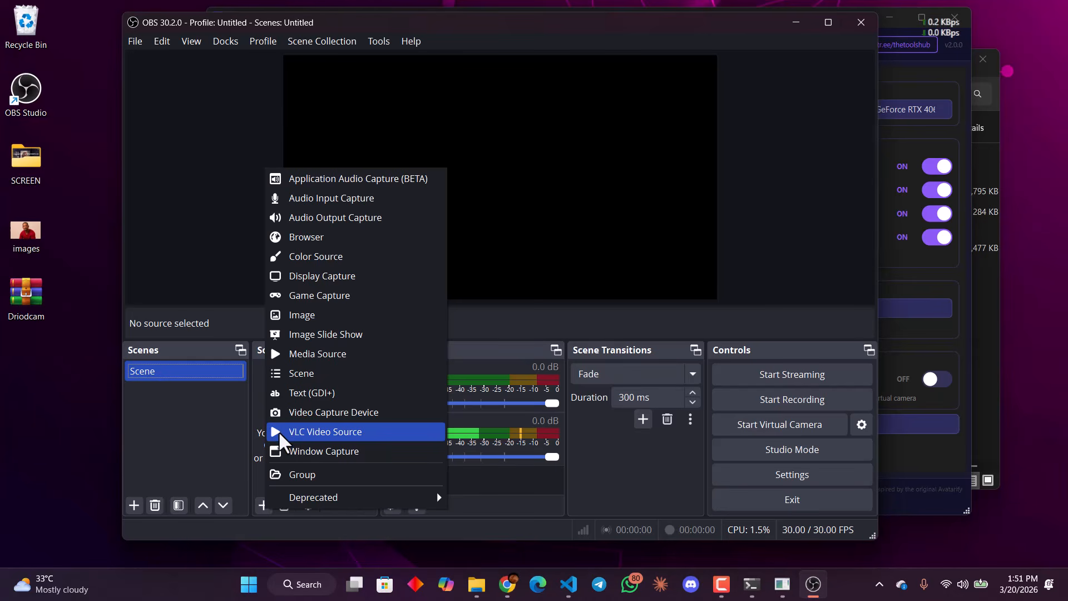
click(279, 452)
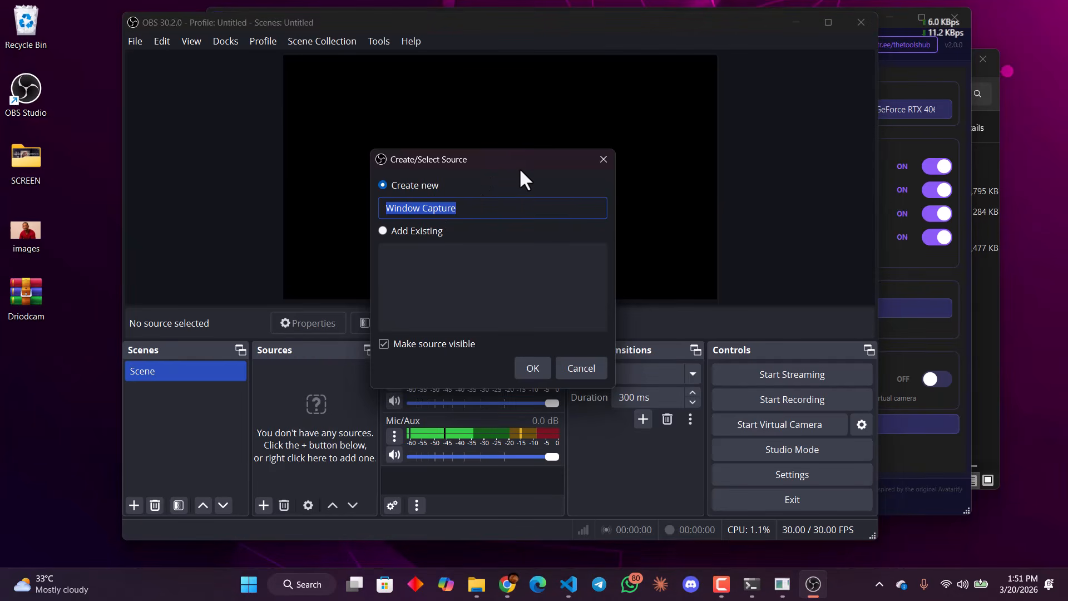
key(BackSpace)
text(vc)
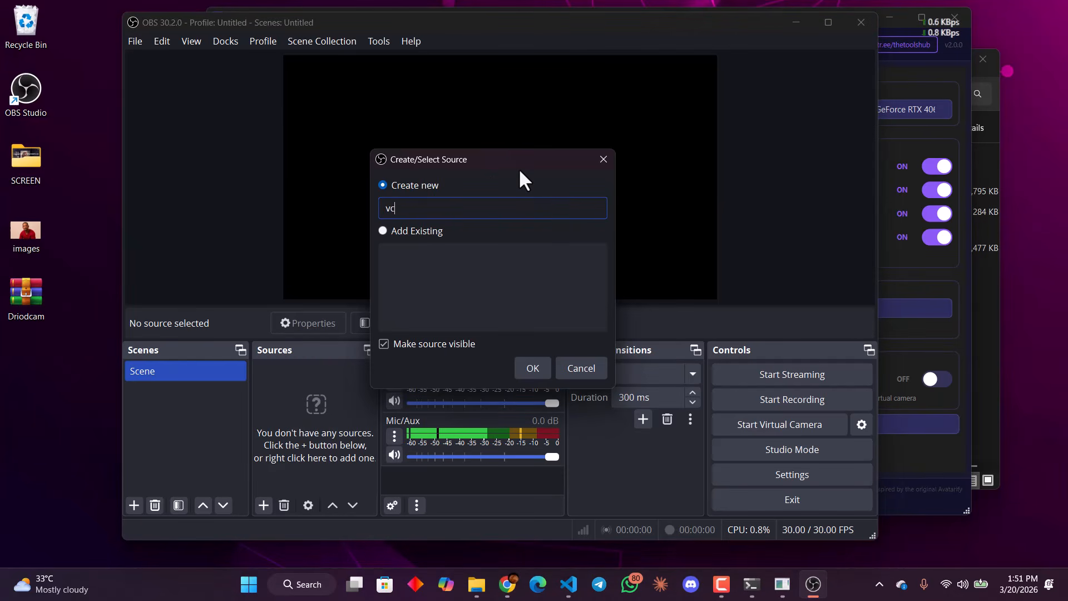
click(523, 368)
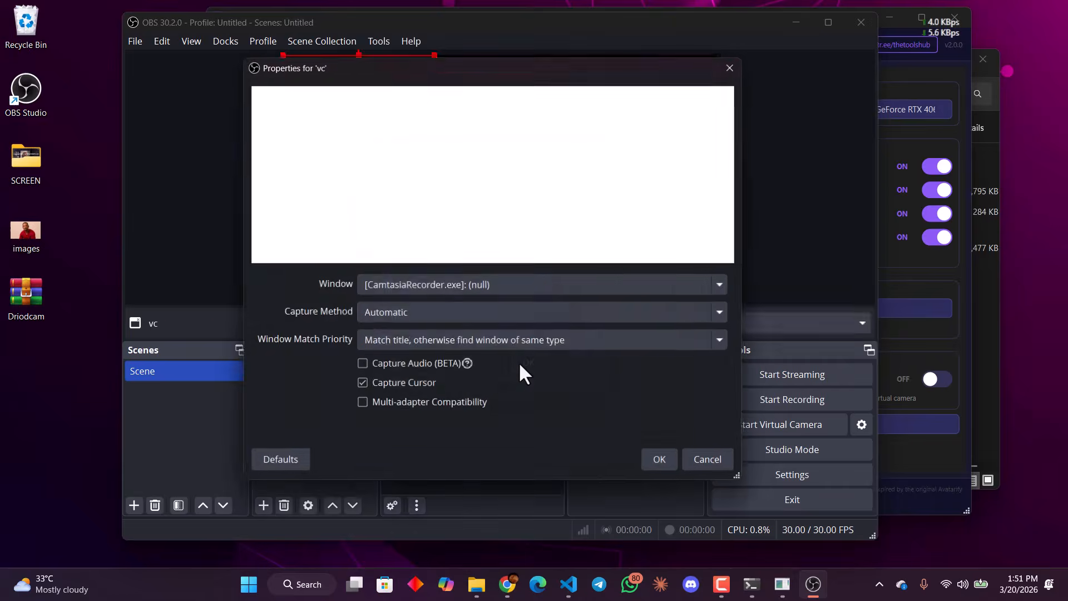
click(428, 278)
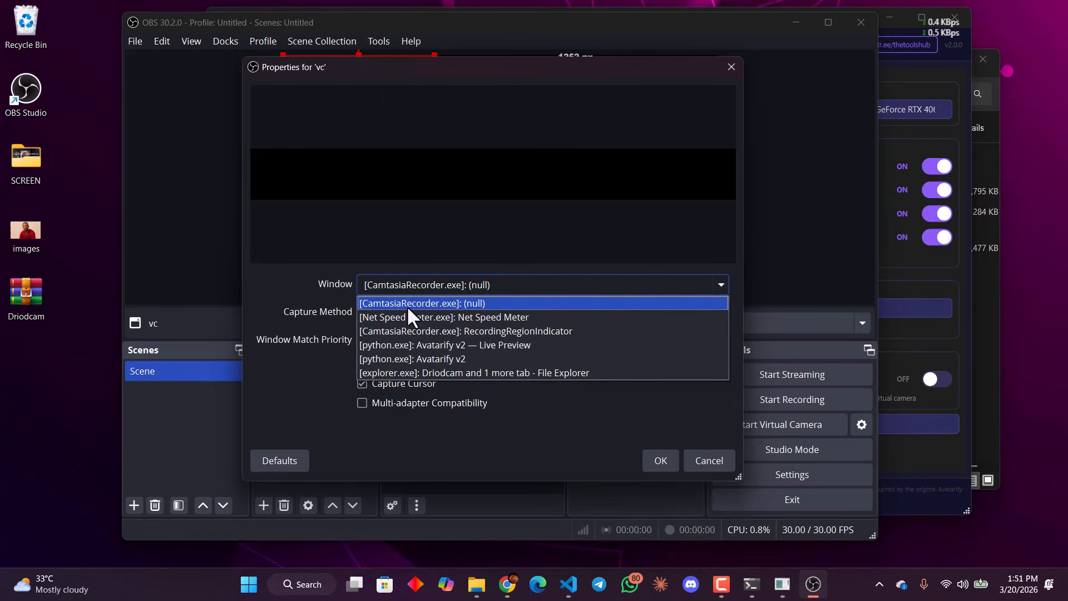
click(519, 343)
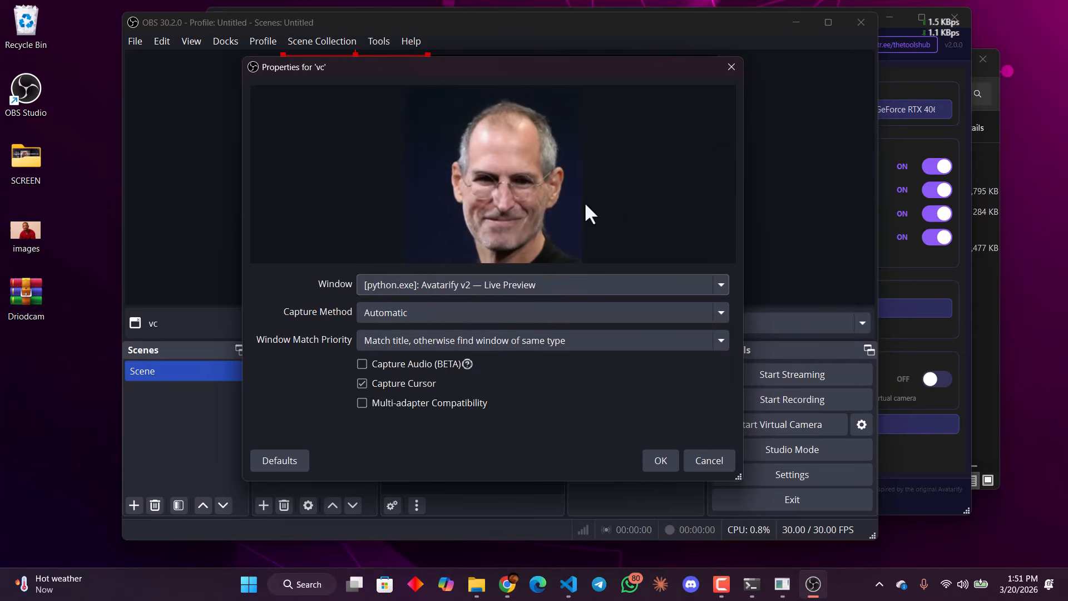
Step: Switch to Avatarify v2 to pause the avatar animation, and return to OBS to confirm the vc source's properties
click(898, 71)
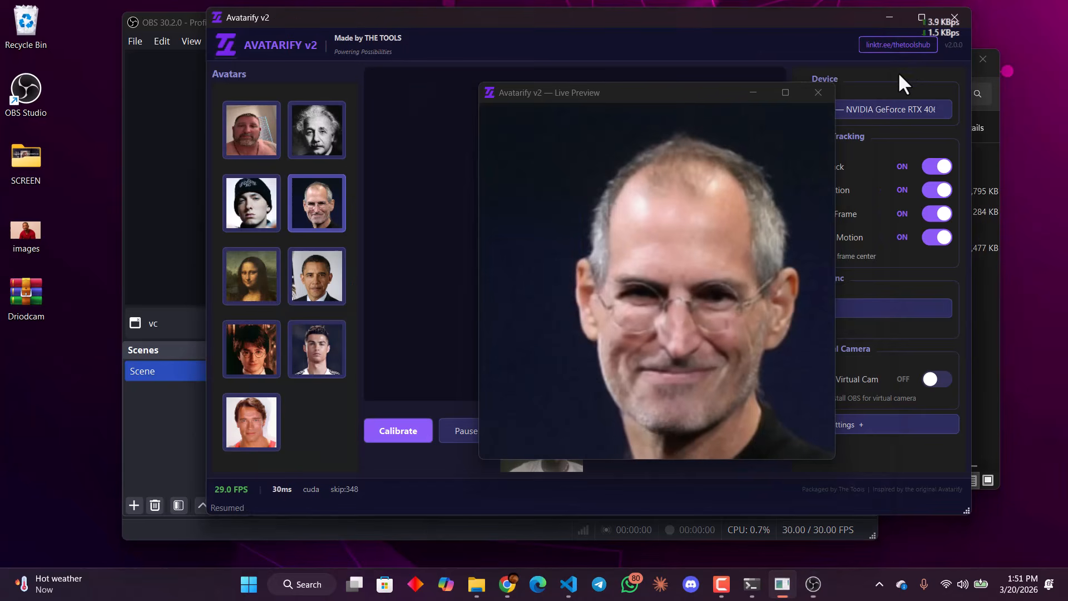
click(457, 430)
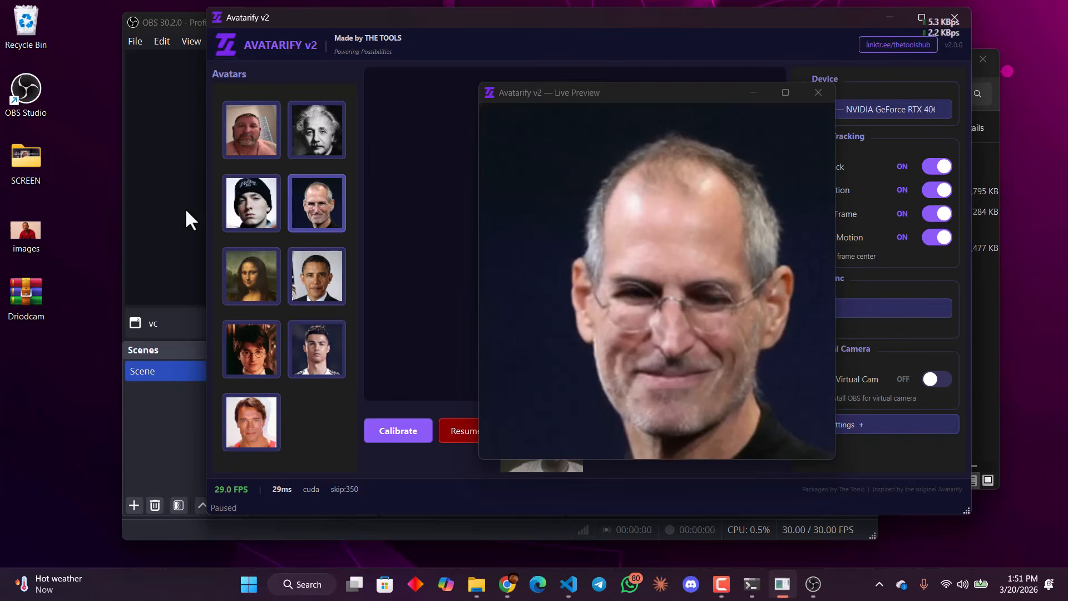
click(182, 223)
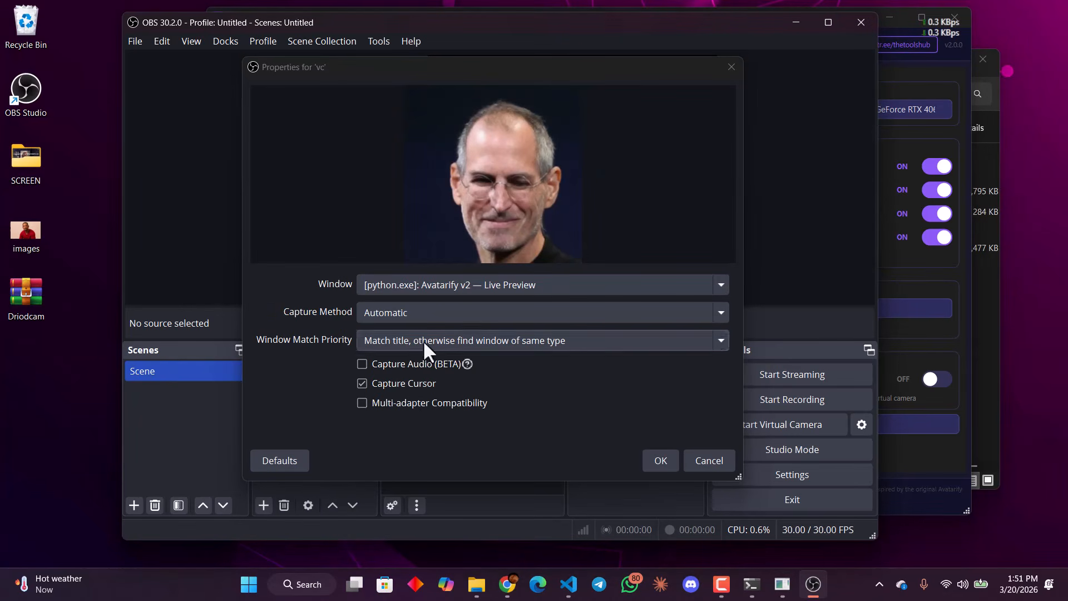
click(660, 461)
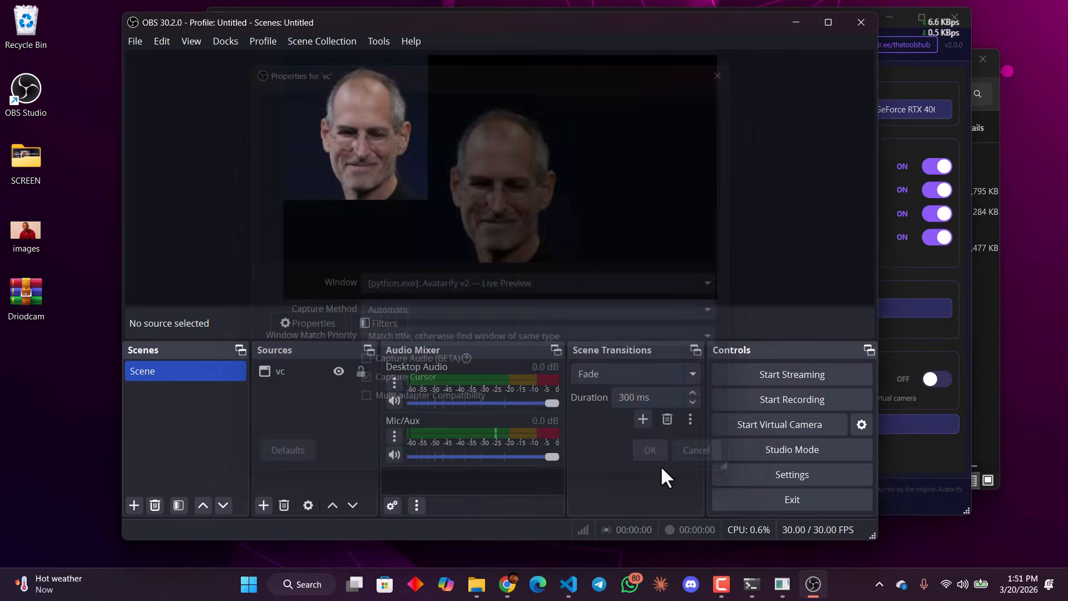
Step: Transform the vc source in the preview with Fit to screen
click(354, 165)
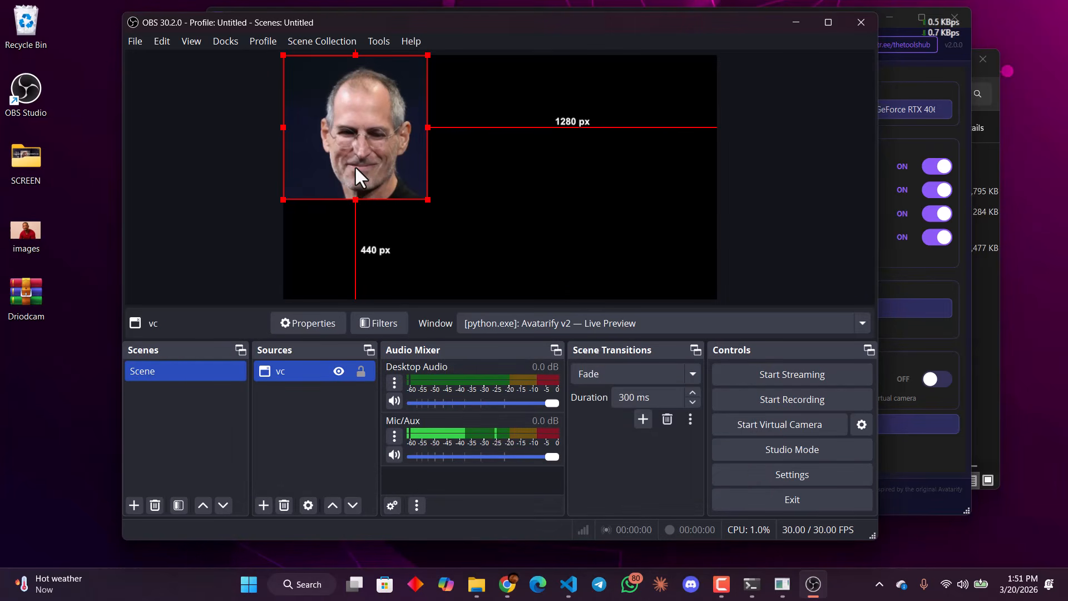
right_click(355, 166)
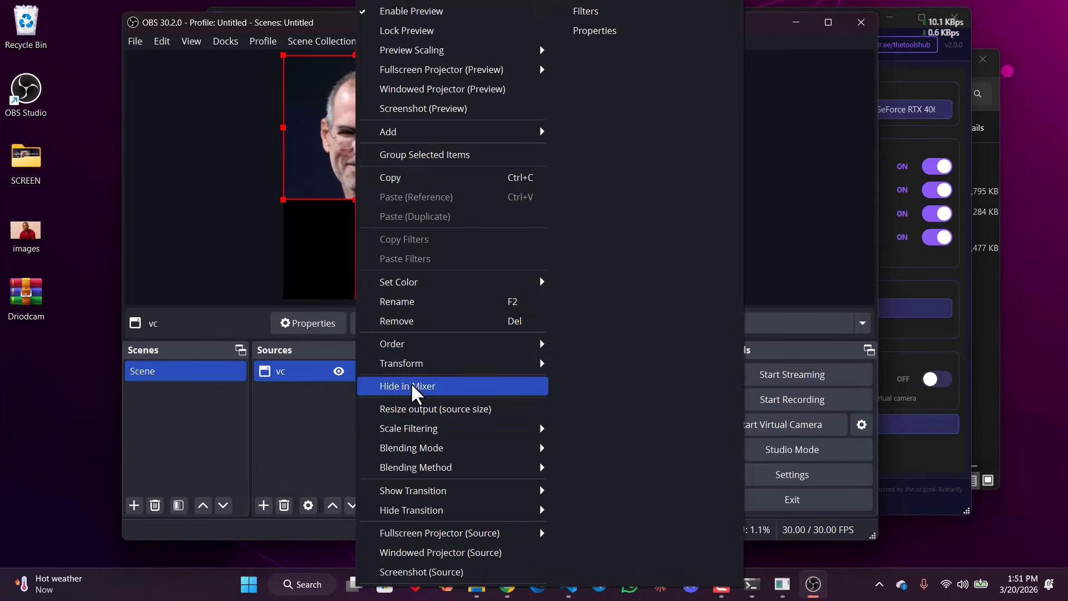
mouse_move(428, 365)
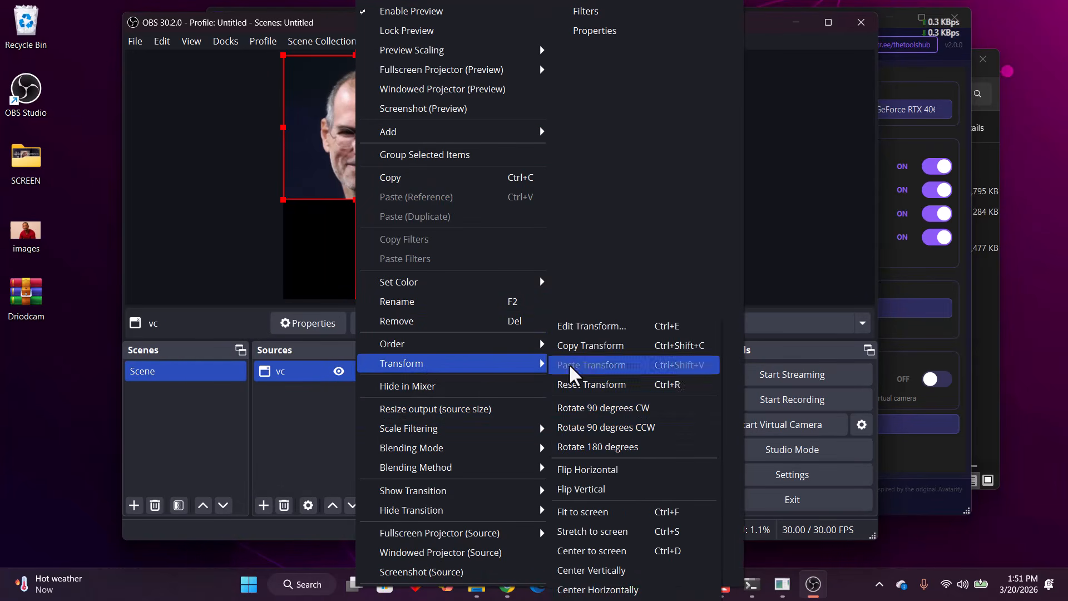
click(600, 515)
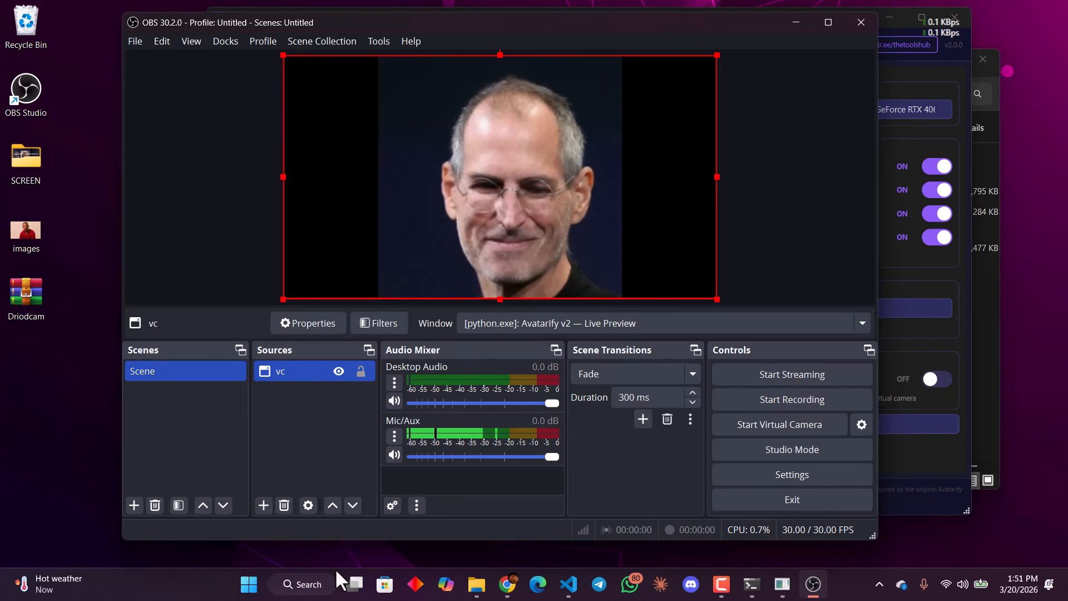
Step: Find WhatsApp with the Windows search and launch it
click(303, 584)
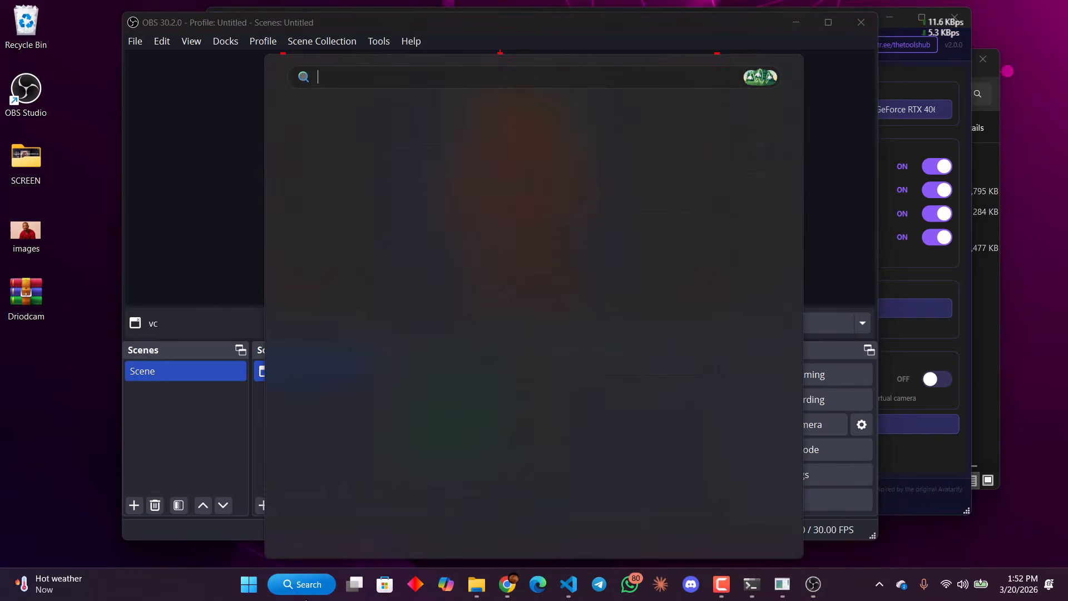
text(what)
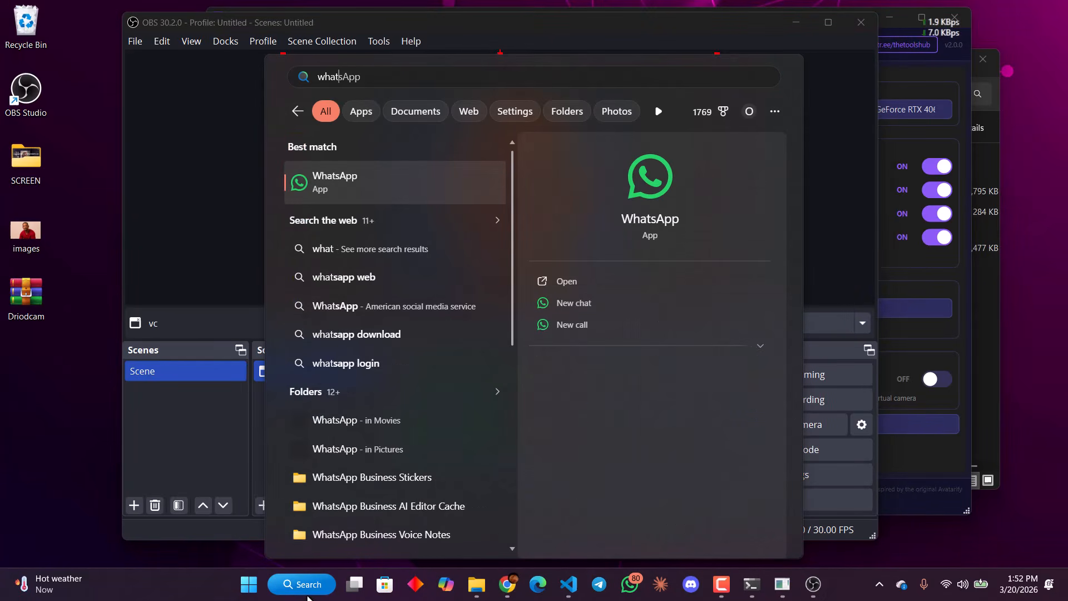
key(Return)
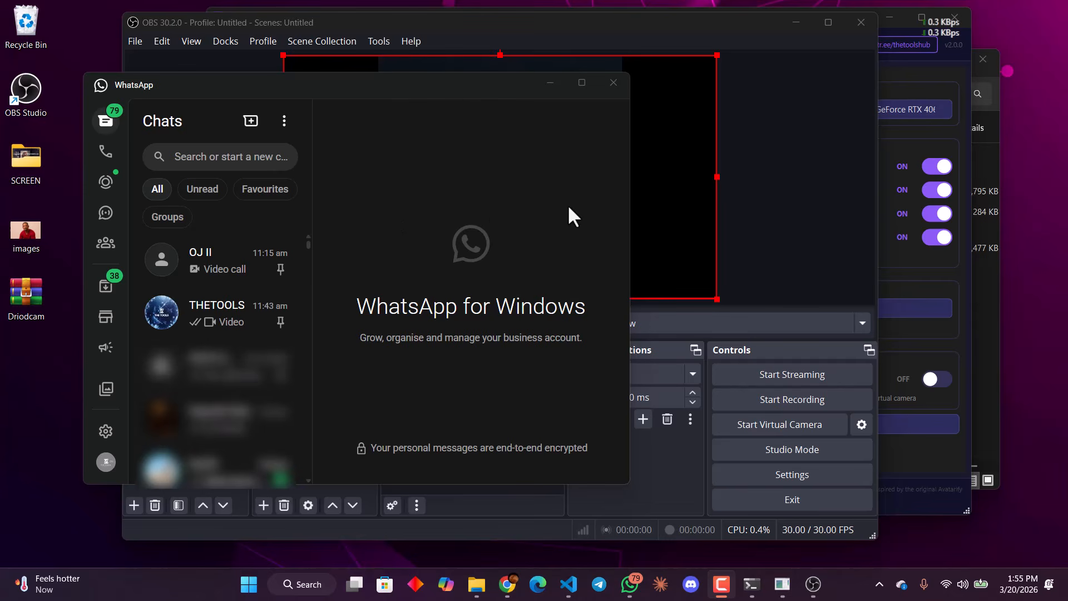
Step: Open WhatsApp's Video & voice settings, dismissing the notification tip, and check the camera choices while keeping DroidCam Video
click(105, 432)
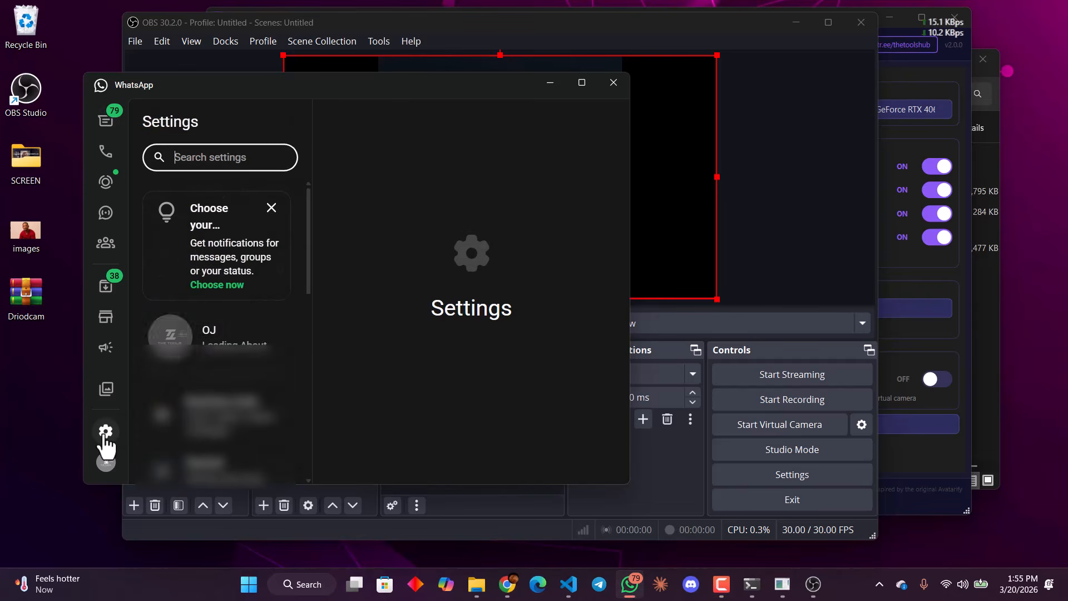
click(272, 209)
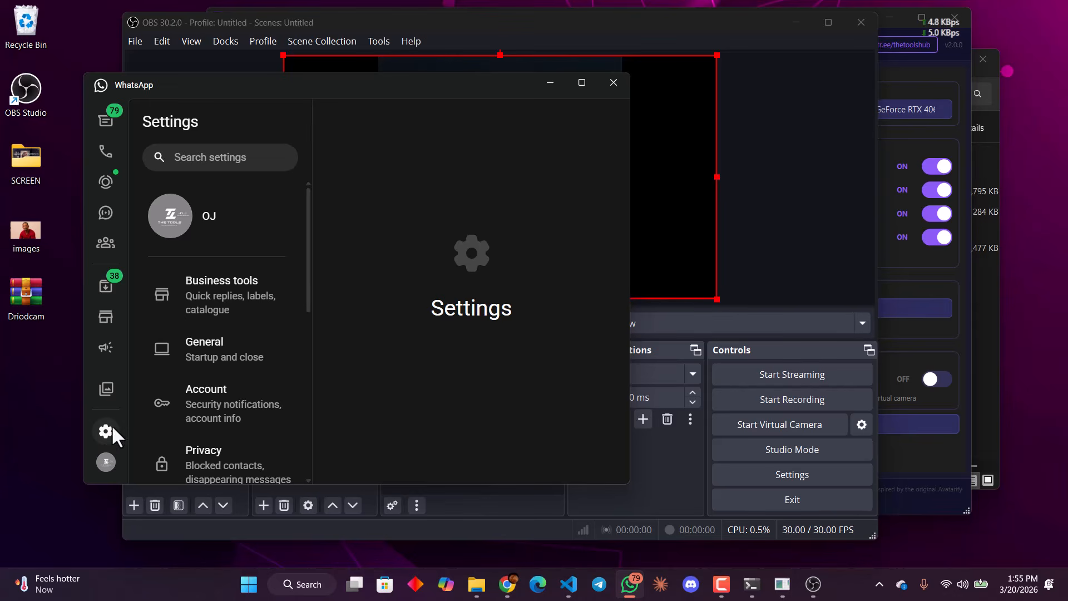
scroll(250, 346, down, 5)
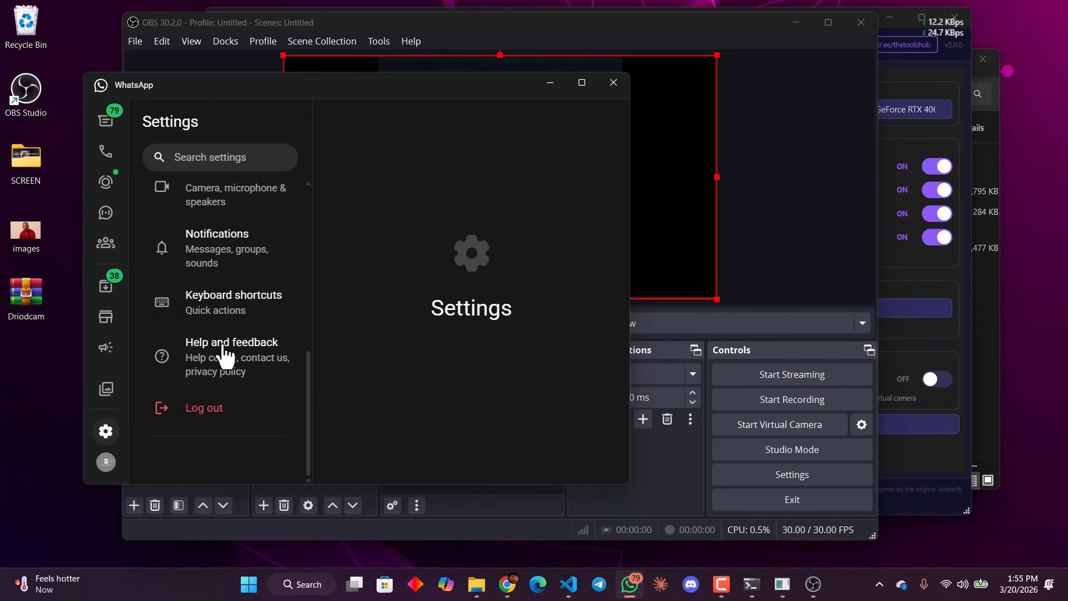
scroll(240, 295, up, 2)
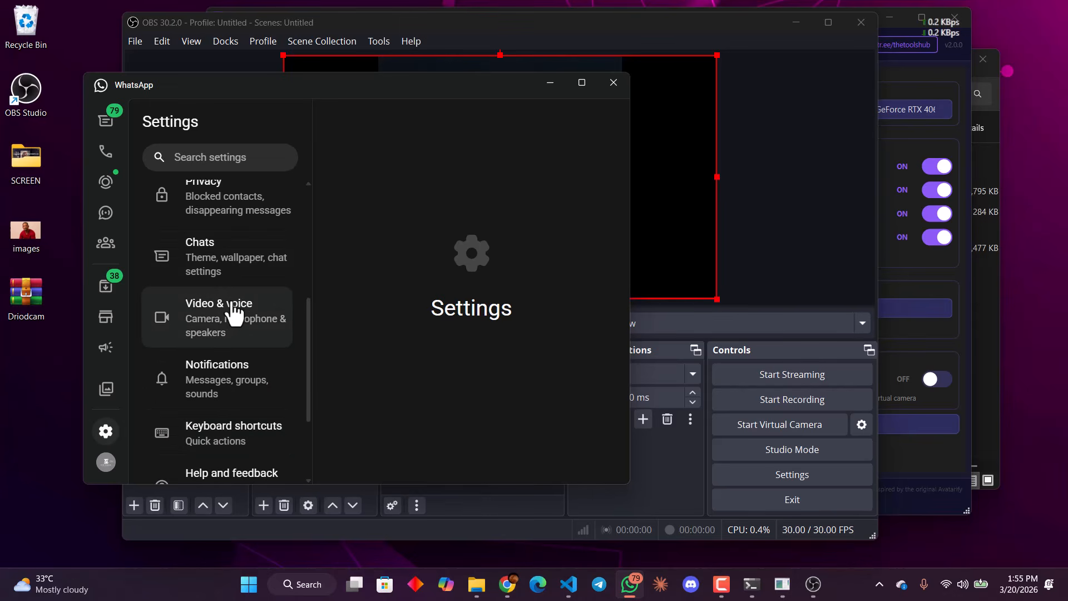
click(232, 315)
click(290, 334)
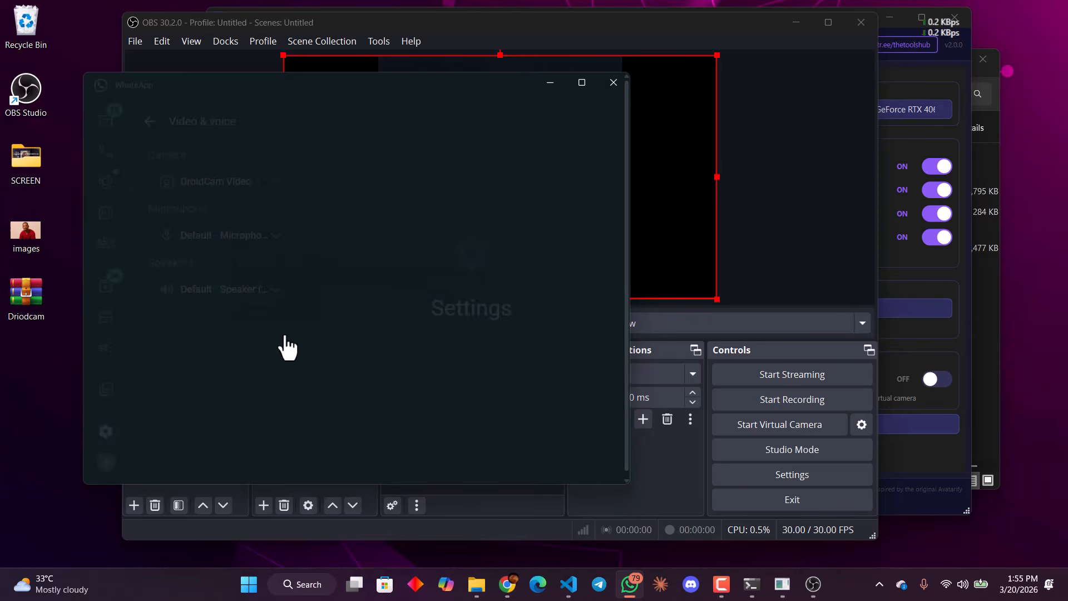
click(247, 195)
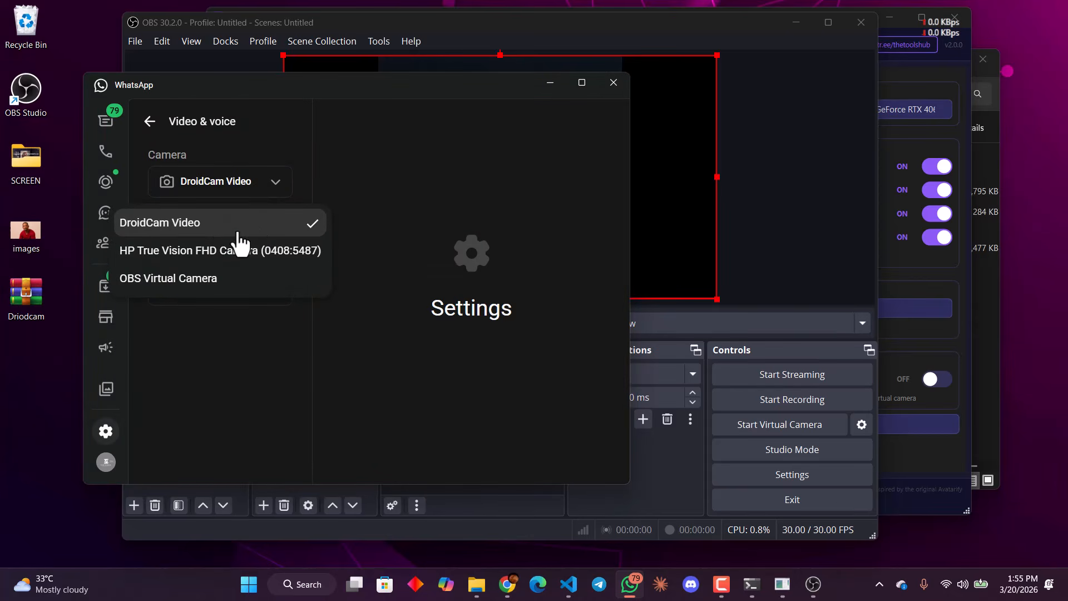
click(229, 370)
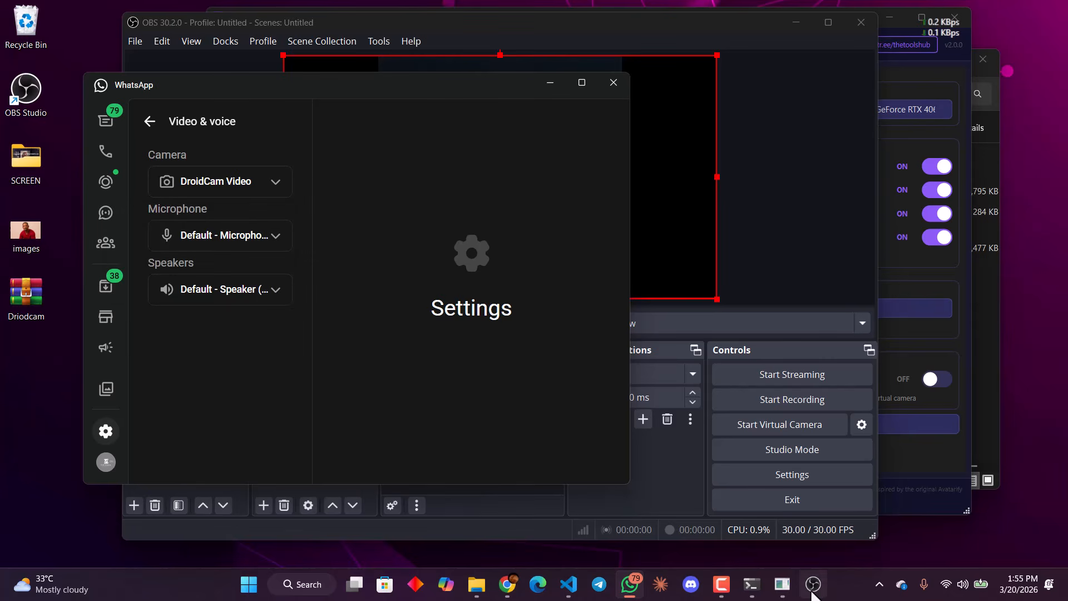
Step: Switch to OBS, check that DroidCam Virtual Output is set to Active, and start the virtual camera
click(809, 529)
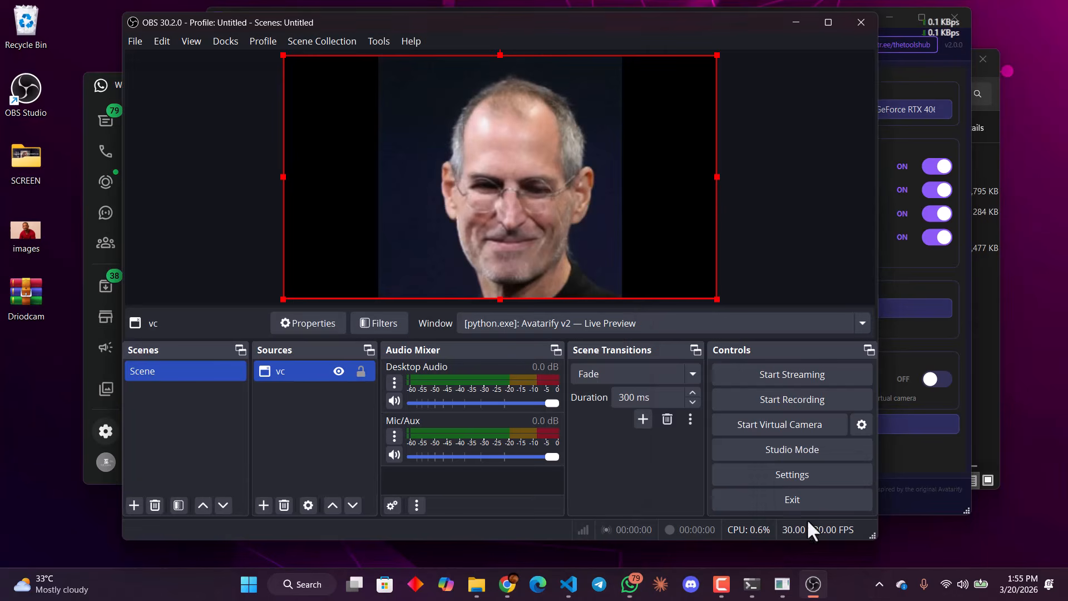
click(384, 38)
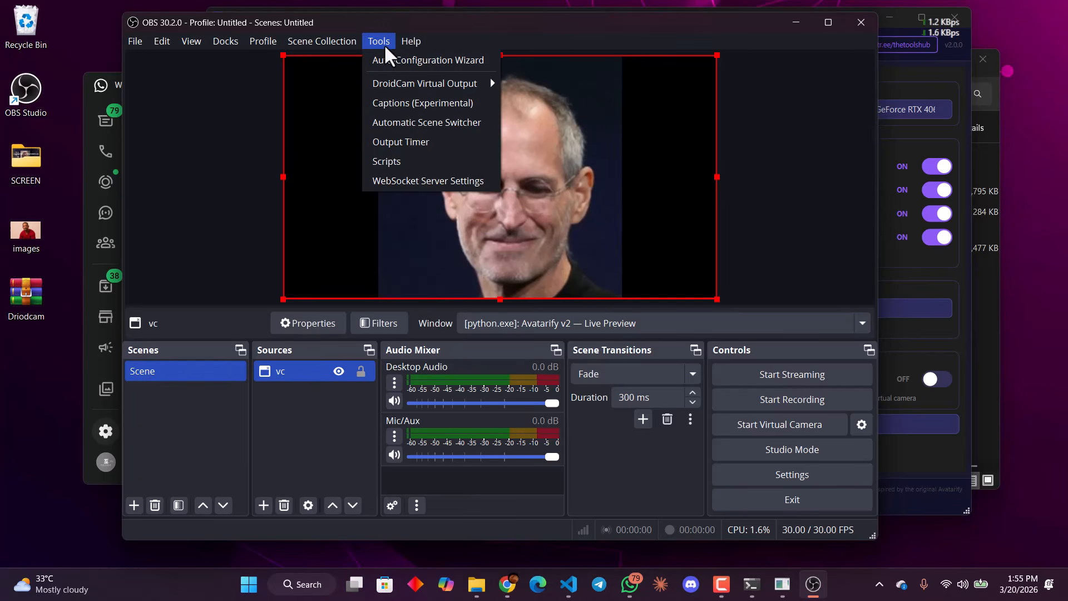
mouse_move(402, 78)
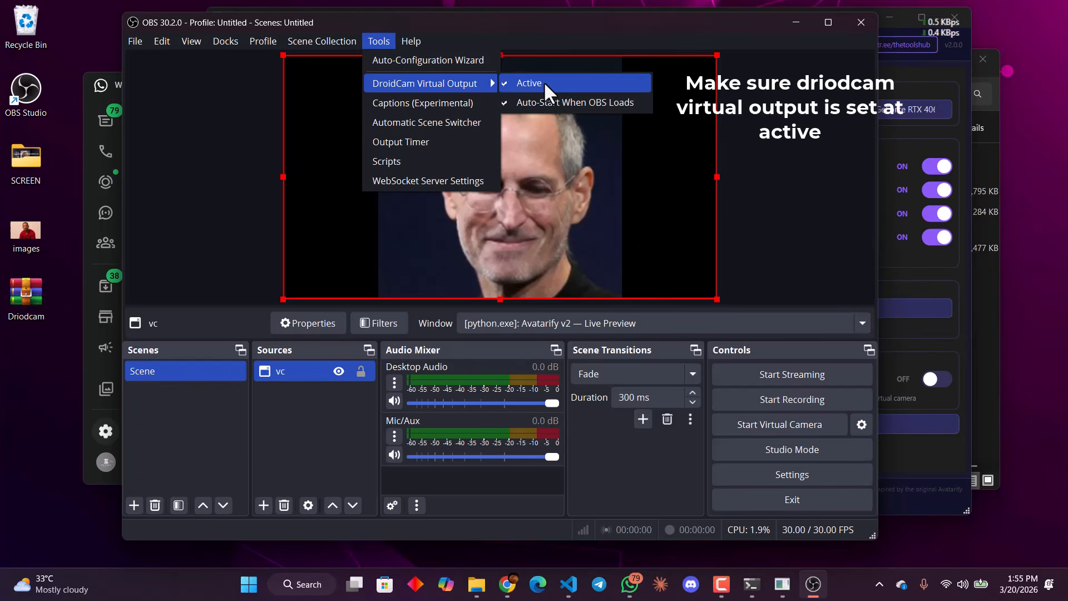
click(799, 215)
click(798, 215)
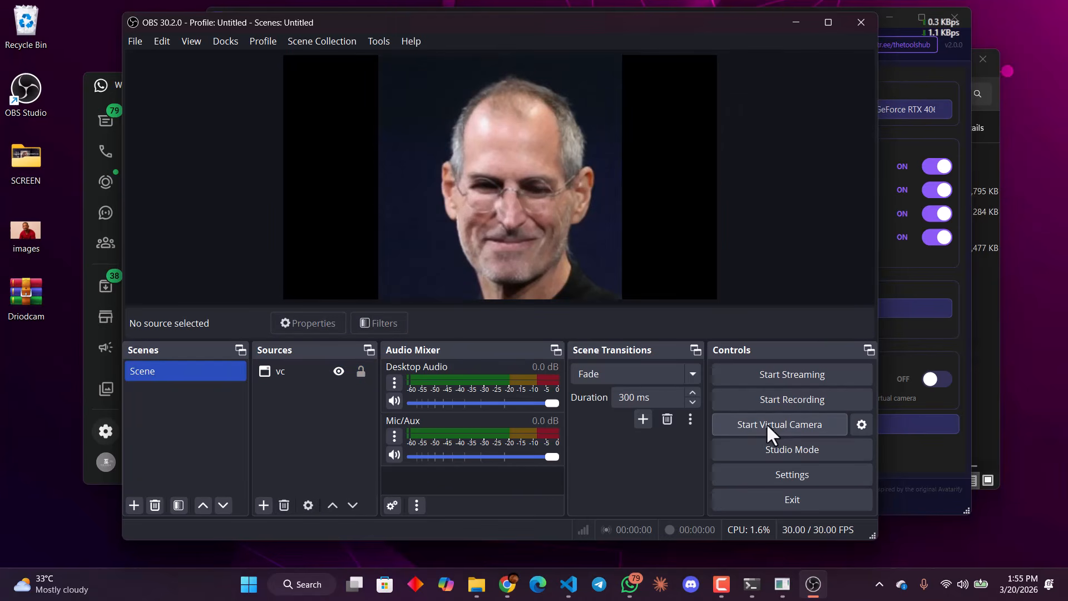
click(768, 421)
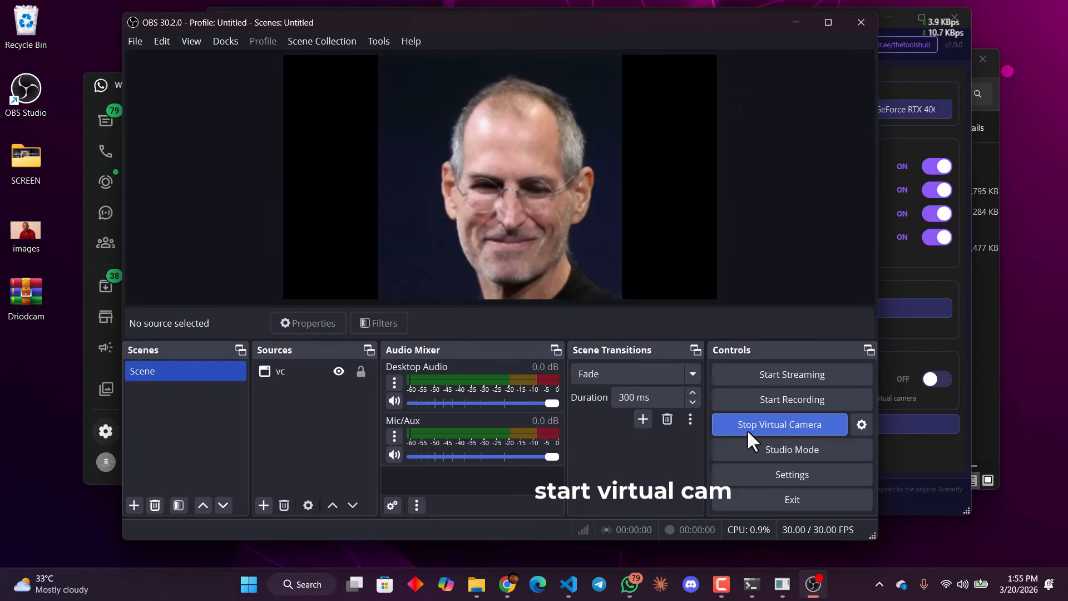
Step: Switch to WhatsApp, open the chat of the first pinned contact, and start a video call
click(96, 84)
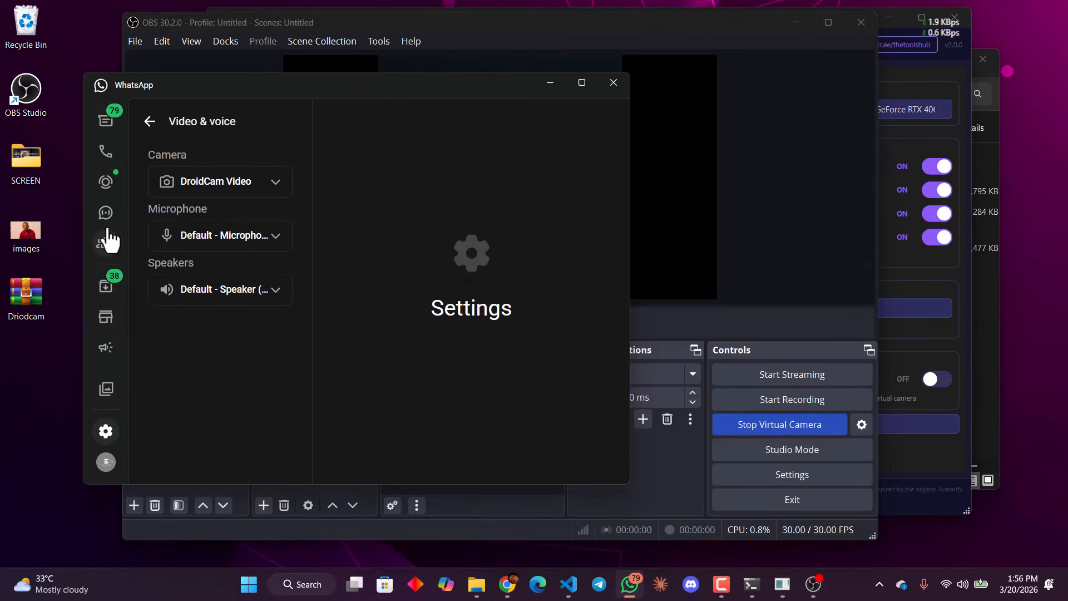
click(104, 132)
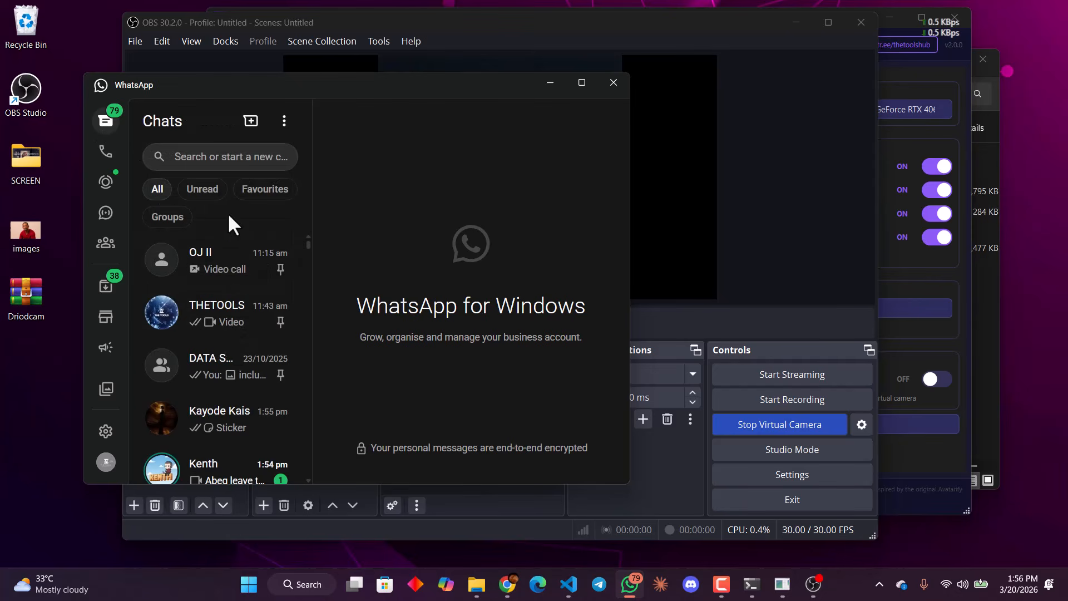
click(213, 269)
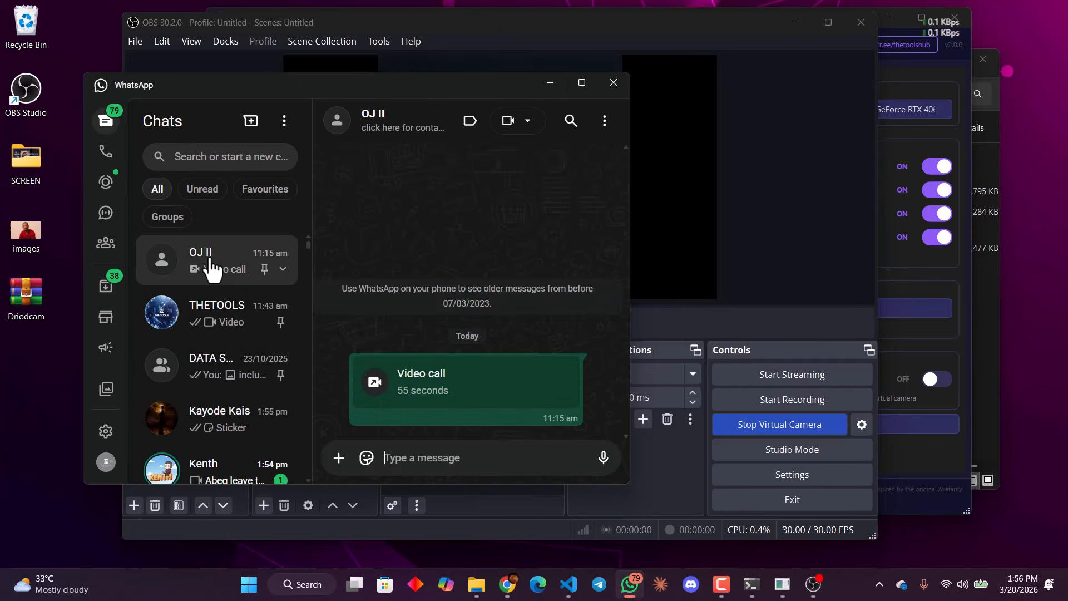
click(505, 125)
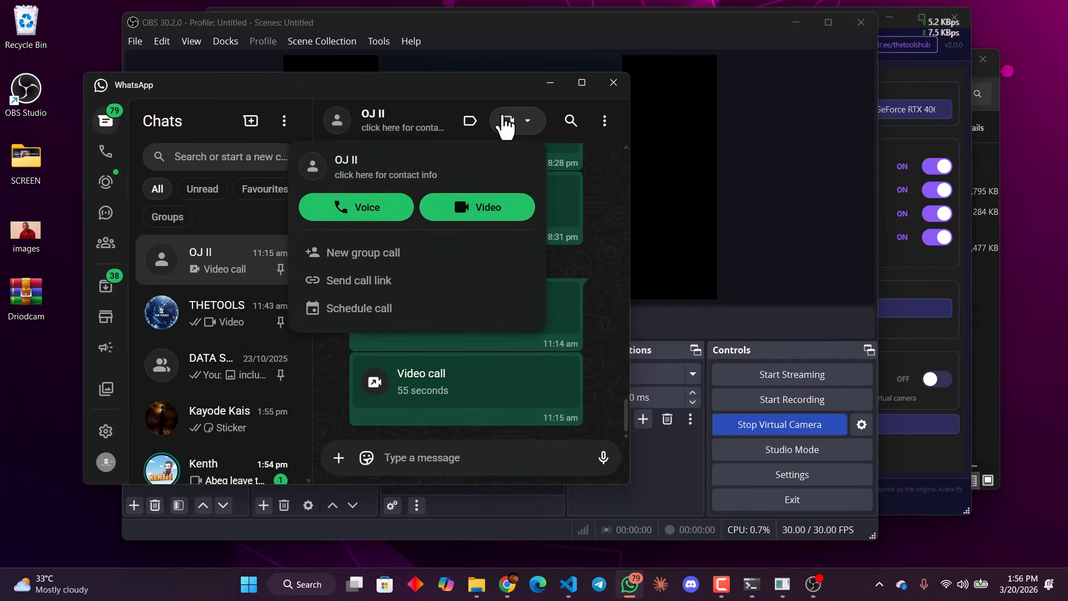
click(498, 224)
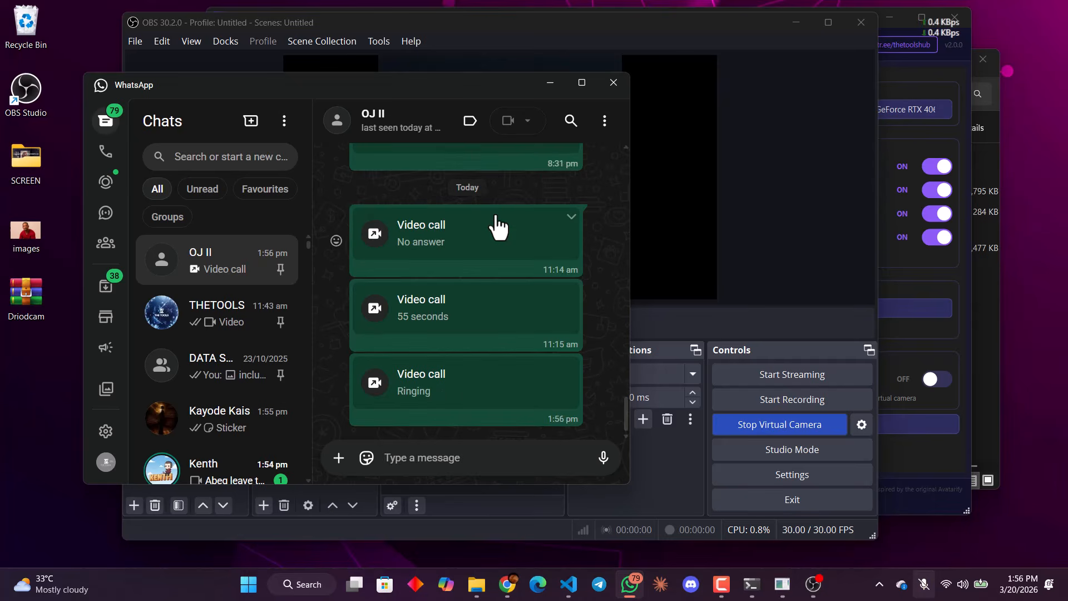